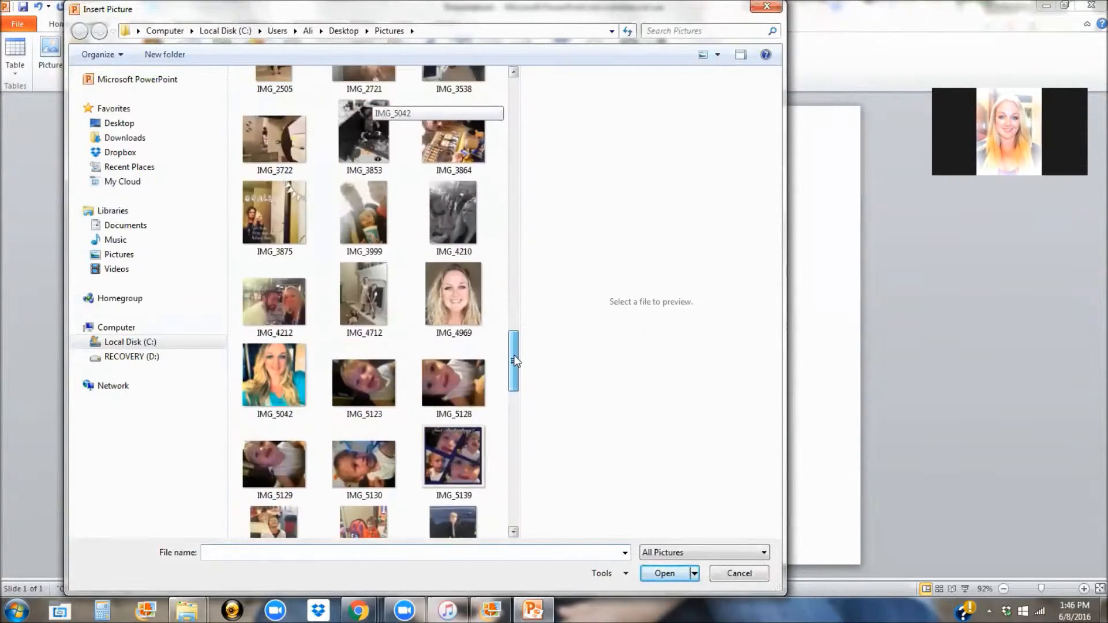
Step: Insert photo IMG_2488 onto the slide and start Remove Background on it
left_click(386, 358)
left_click(664, 574)
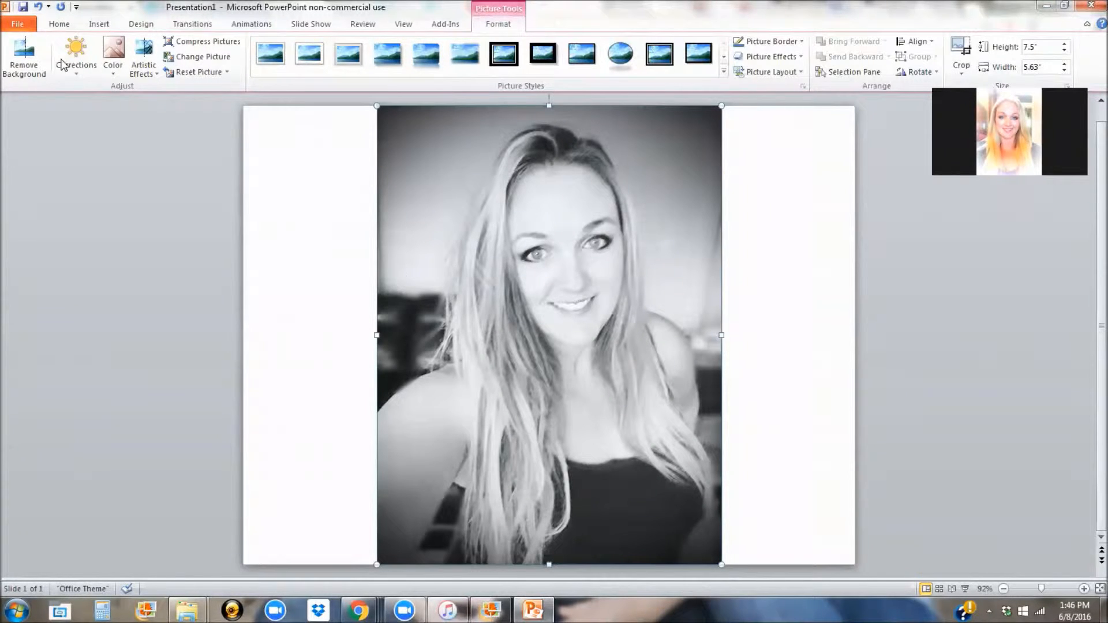
left_click(24, 56)
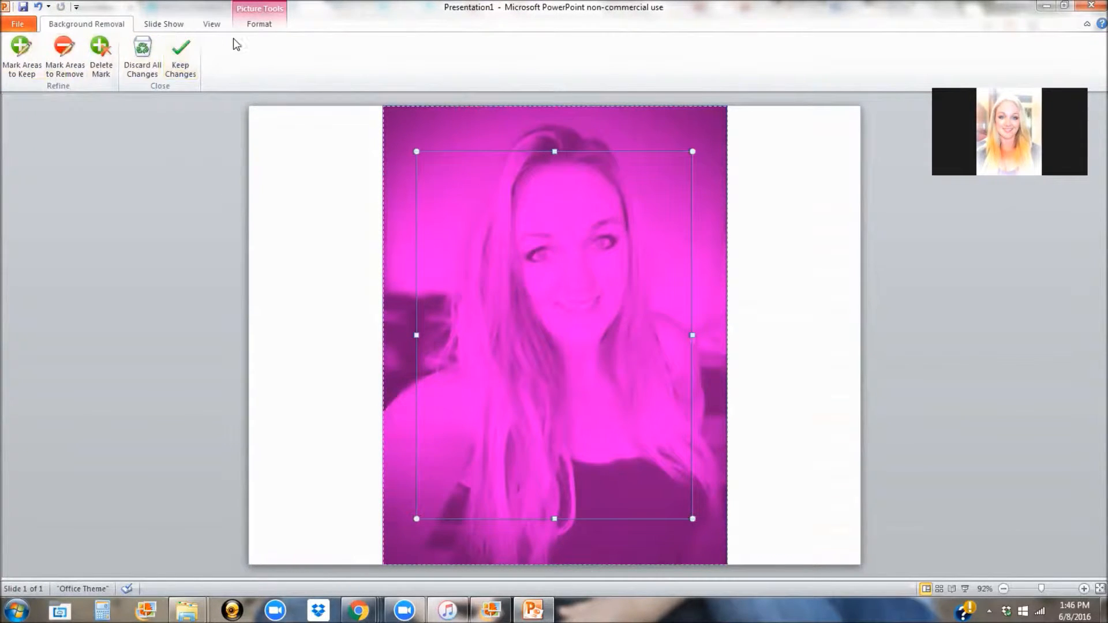
Step: Restart background removal and stretch the marquee toward the top and lower right of the portrait
left_click(259, 24)
left_click(26, 65)
left_click_drag(691, 152, 699, 123)
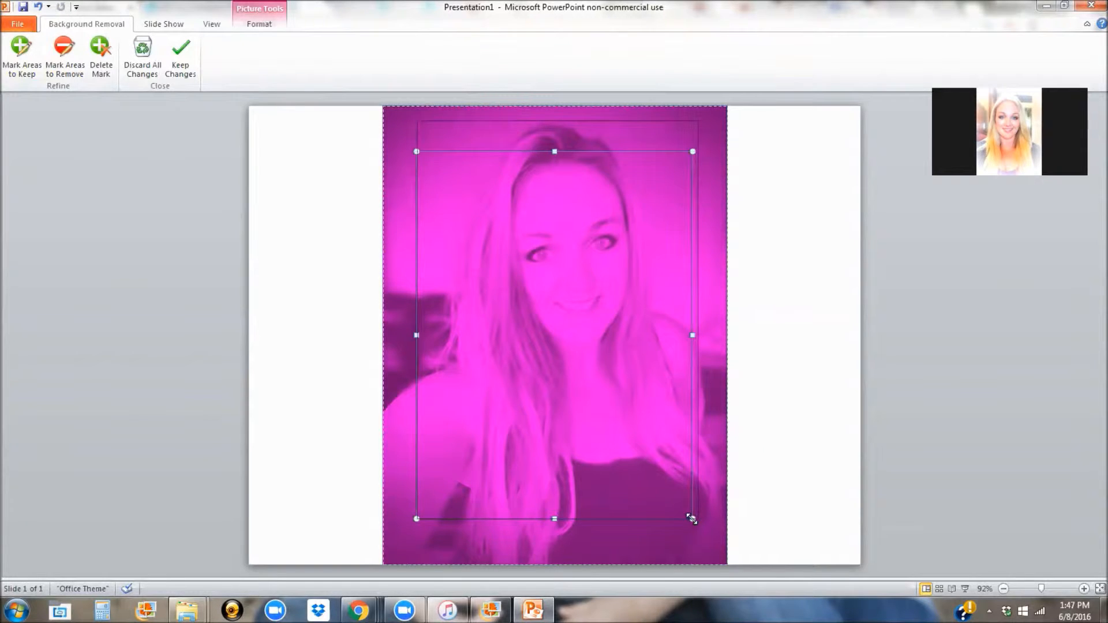
mouse_move(695, 520)
left_mouse_down()
mouse_move(706, 529)
mouse_move(699, 522)
left_mouse_up()
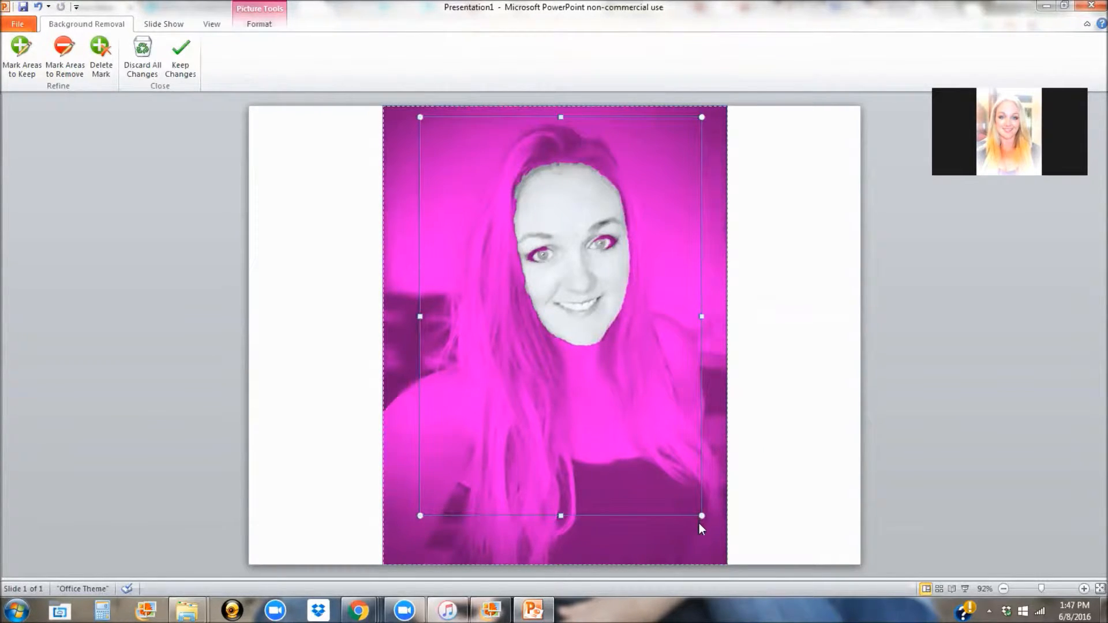
left_click_drag(702, 517, 714, 527)
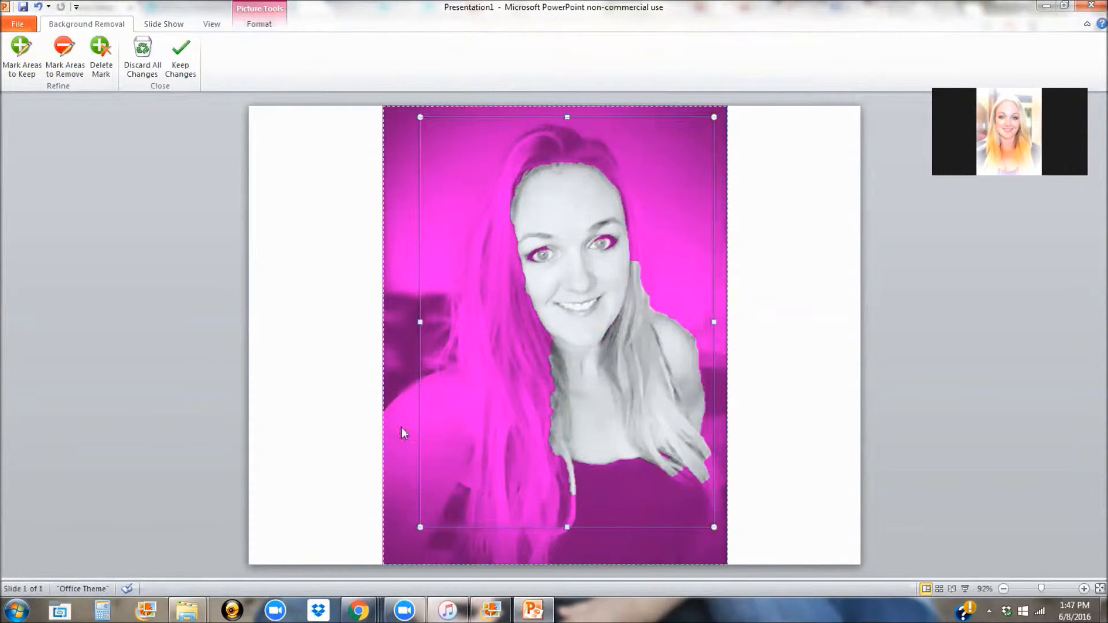
Step: Mark the top of the hair and the left-side hair as areas to keep
left_click(28, 77)
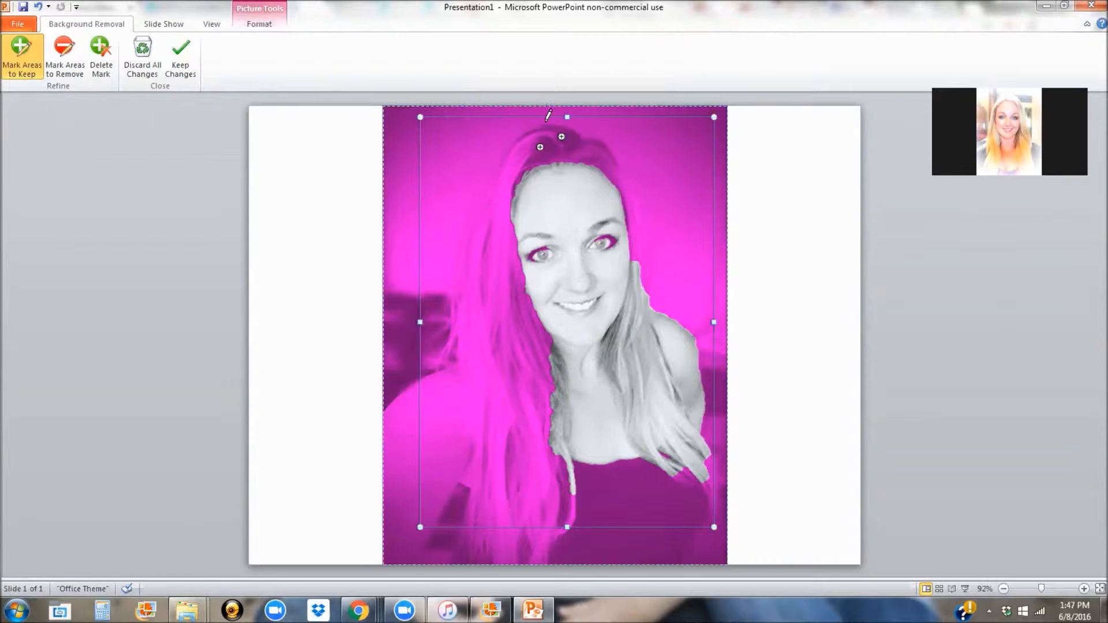
left_click(541, 127)
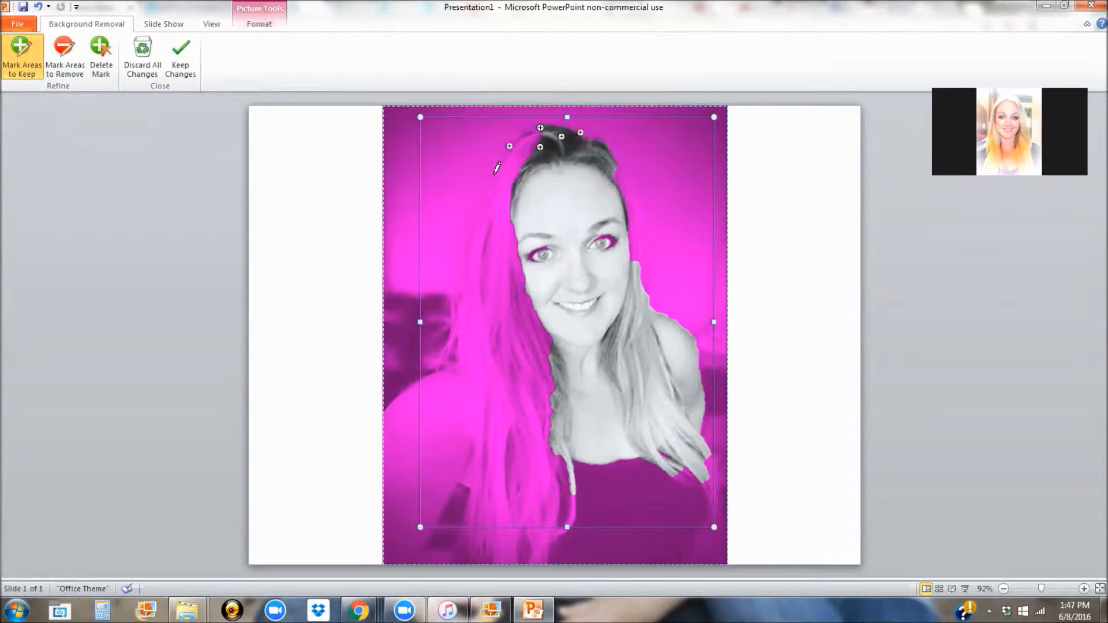
left_click(479, 236)
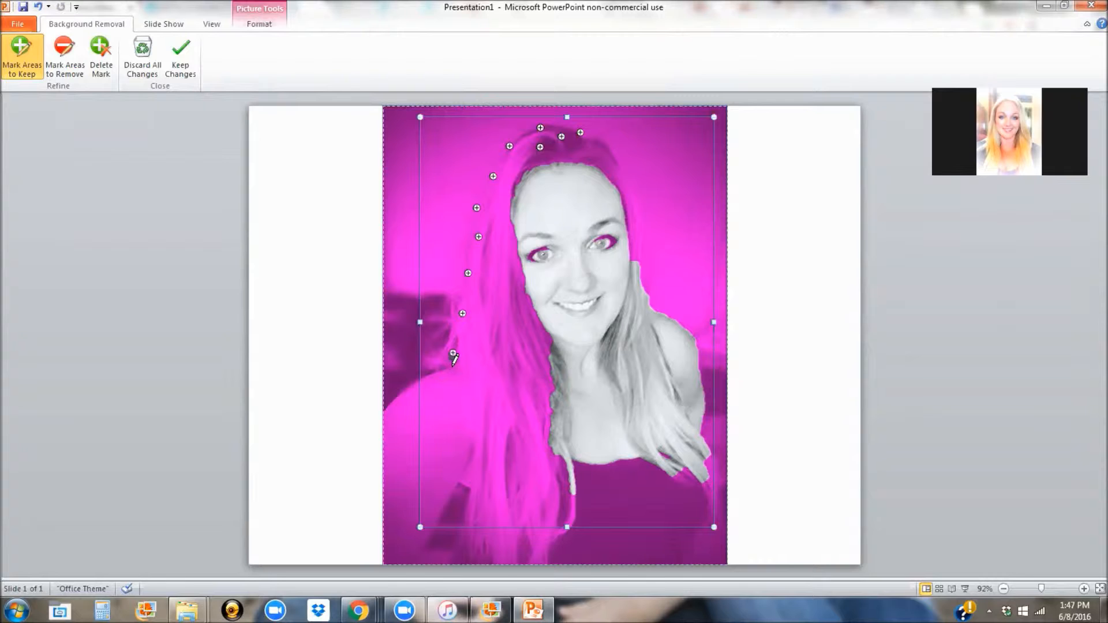
left_click(425, 384)
left_click(427, 472)
left_click(466, 416)
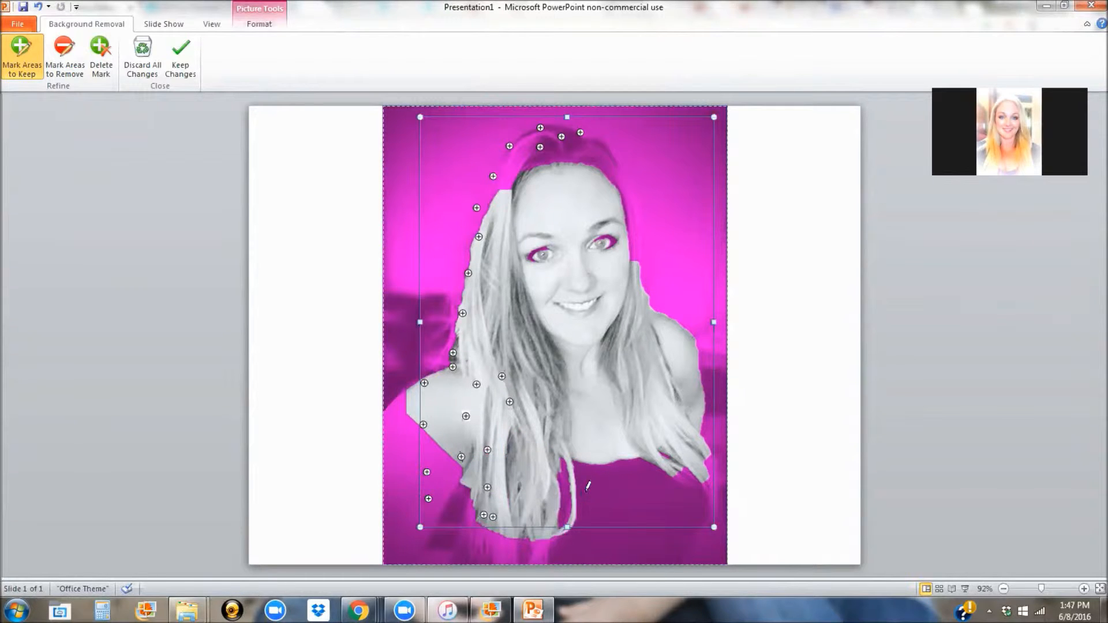
Step: Keep the dark top at bottom right, the top-left hair and lower hair strands
left_click(675, 468)
left_click(619, 485)
left_click(598, 485)
left_click(684, 493)
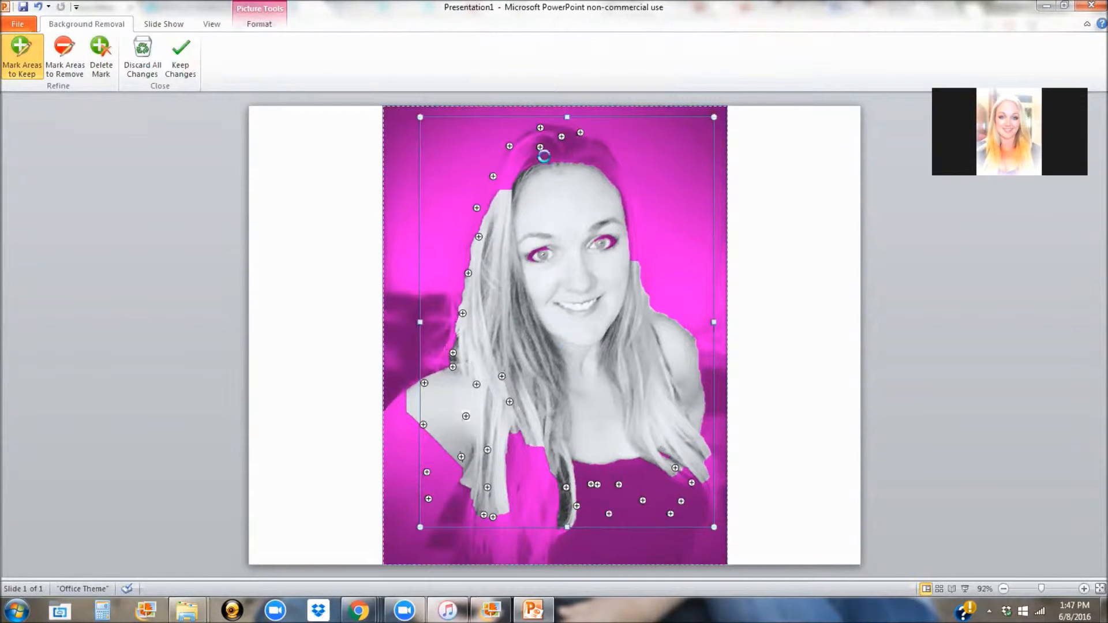
left_click(596, 151)
left_click(559, 150)
left_click(513, 175)
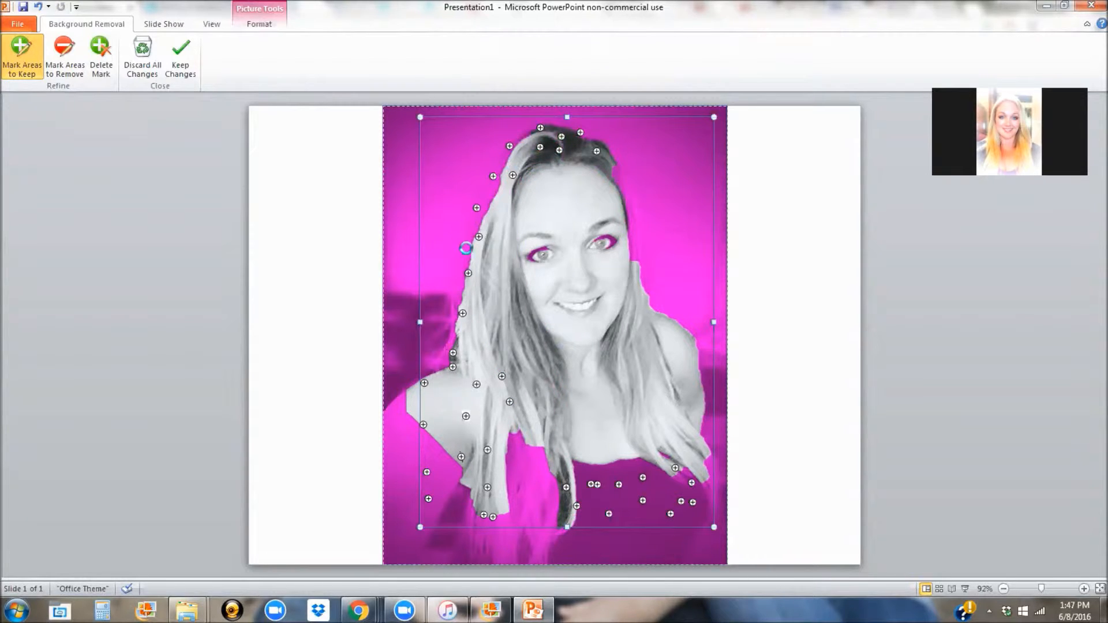
left_click(515, 478)
left_click(521, 509)
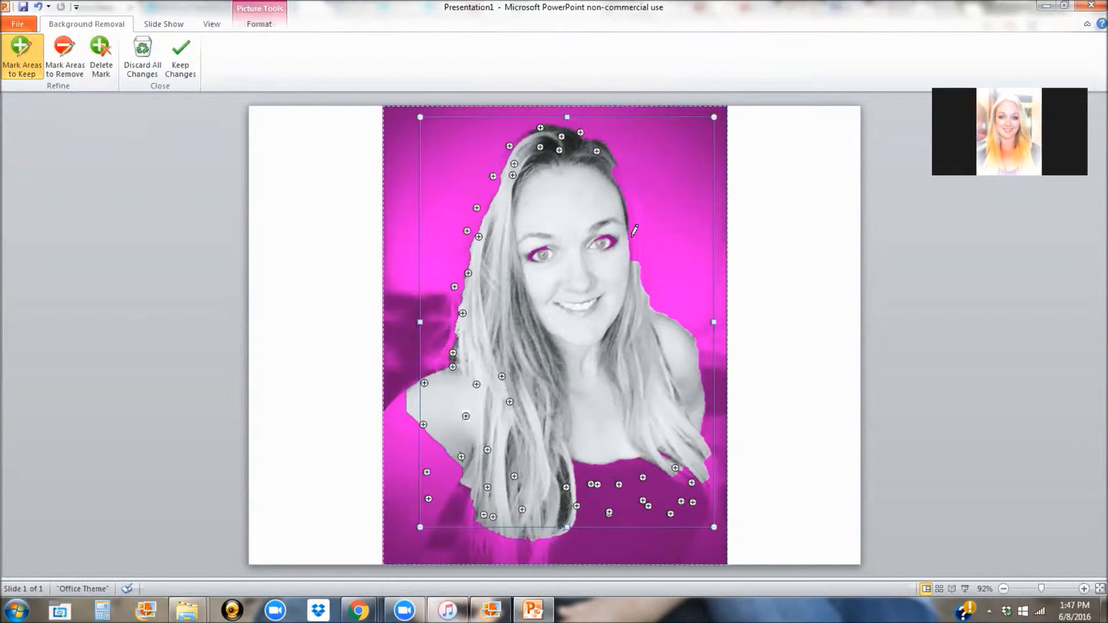
Step: Mark both eyes on the face as areas to keep
left_click(615, 242)
left_click(600, 236)
left_click(528, 250)
left_click(544, 245)
left_click(536, 255)
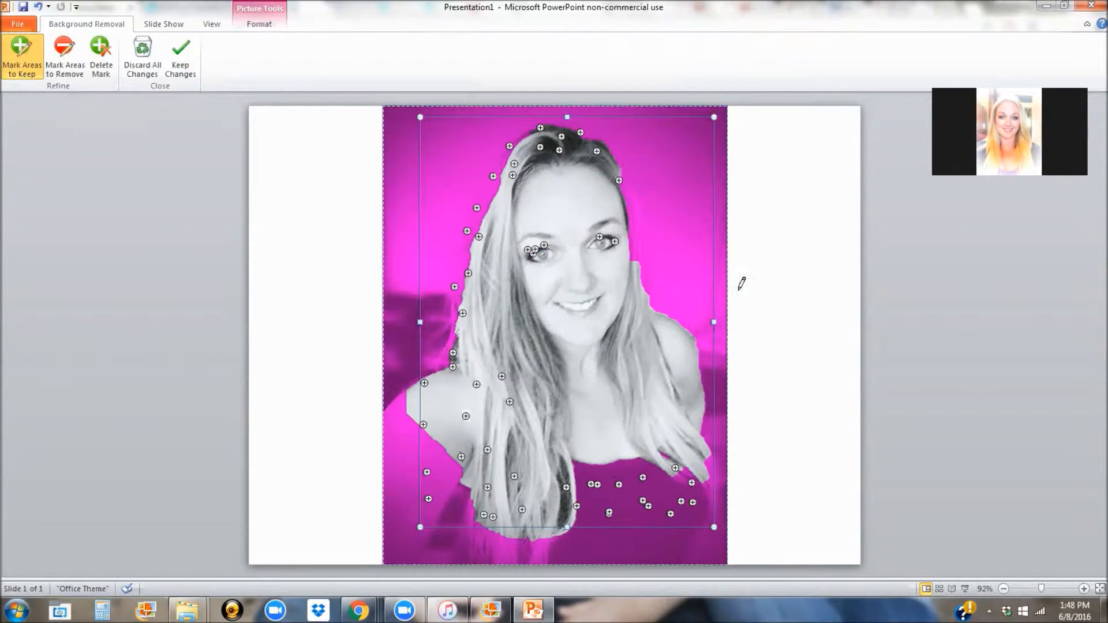
Step: Keep the bottom of the dark top, lower clothing and the bottom hair strand
left_click(622, 514)
left_click(636, 482)
left_click(679, 498)
left_click(685, 518)
left_click(648, 519)
left_click(589, 516)
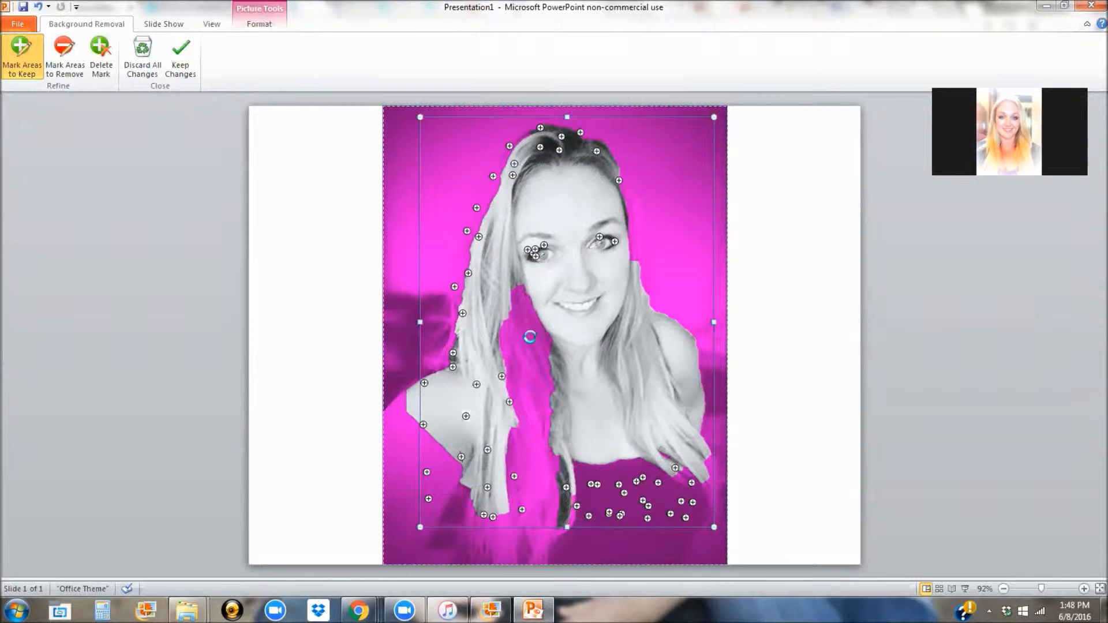
left_click(510, 517)
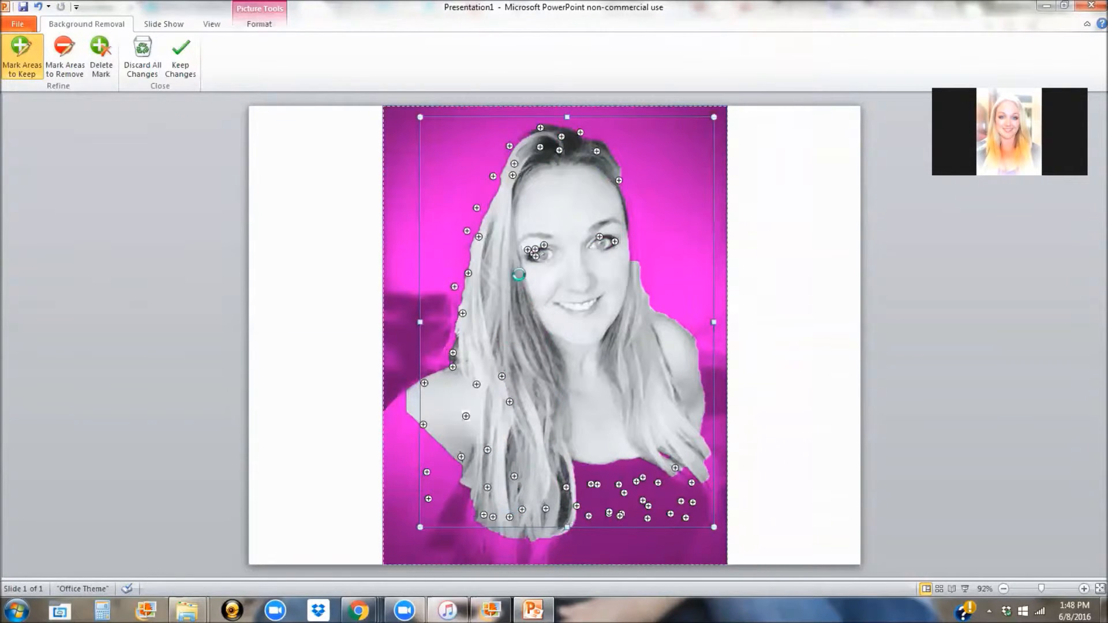
Step: Undo the accidental removal mark on the face and keep the background-removal changes
left_click(65, 53)
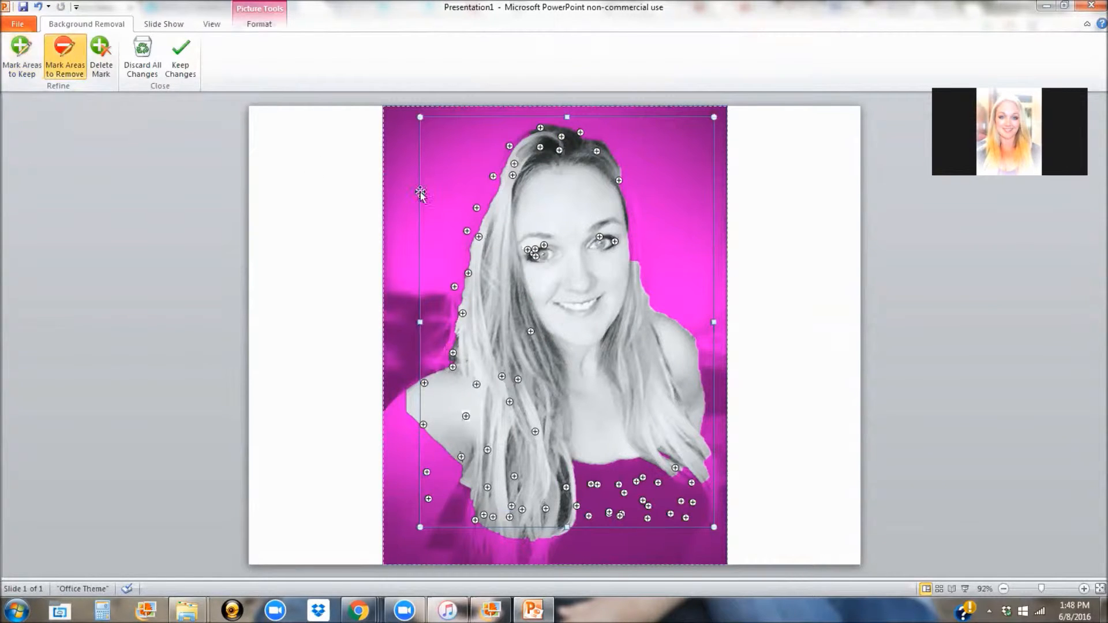
left_click(588, 301)
left_click(37, 7)
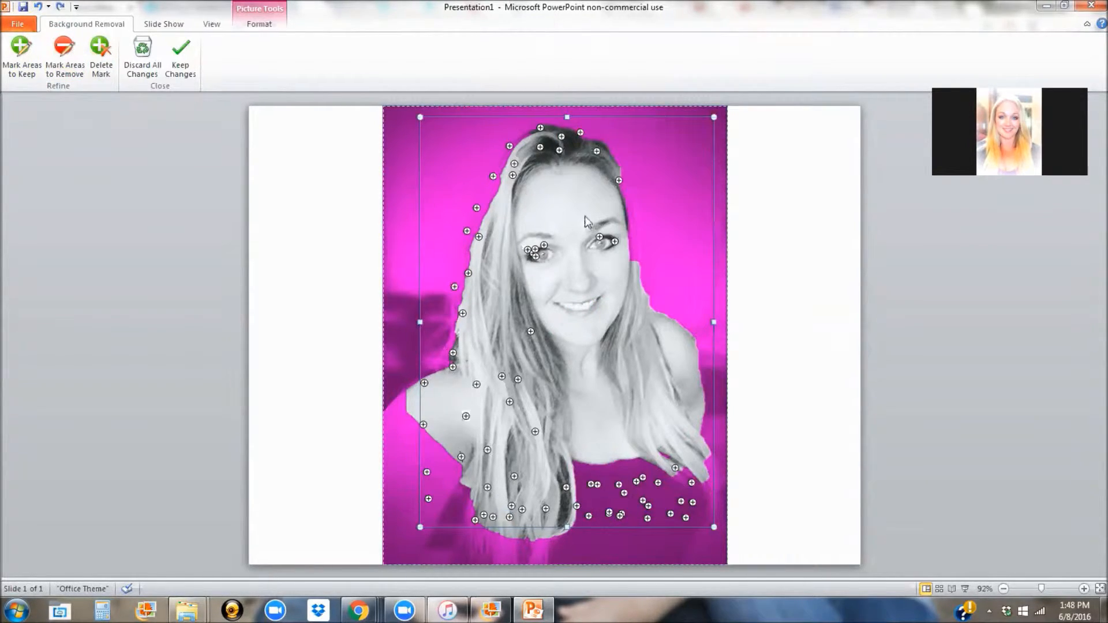
left_click(792, 224)
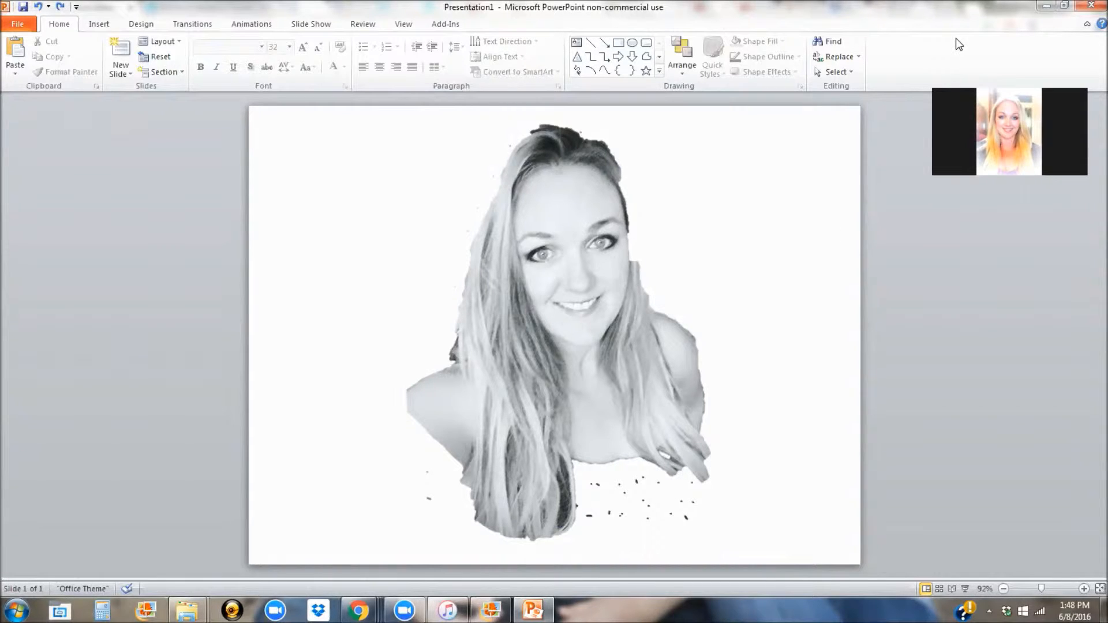
Step: Minimize PowerPoint, start a transparent-canvas PicMonkey design, and add an overlay from your own files
left_click(1047, 8)
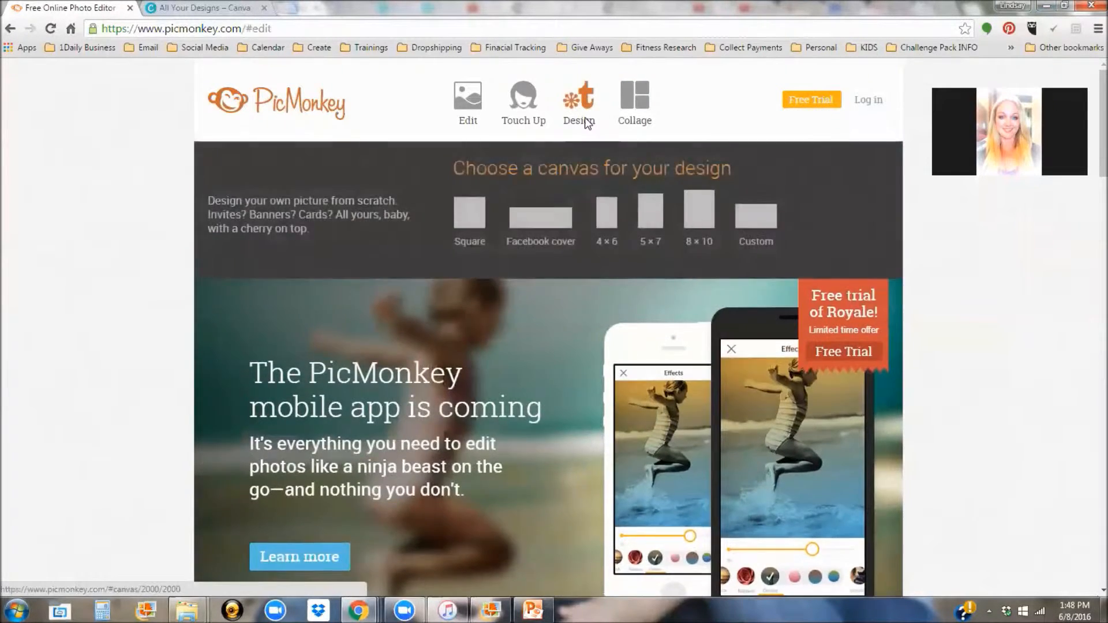
left_click(587, 125)
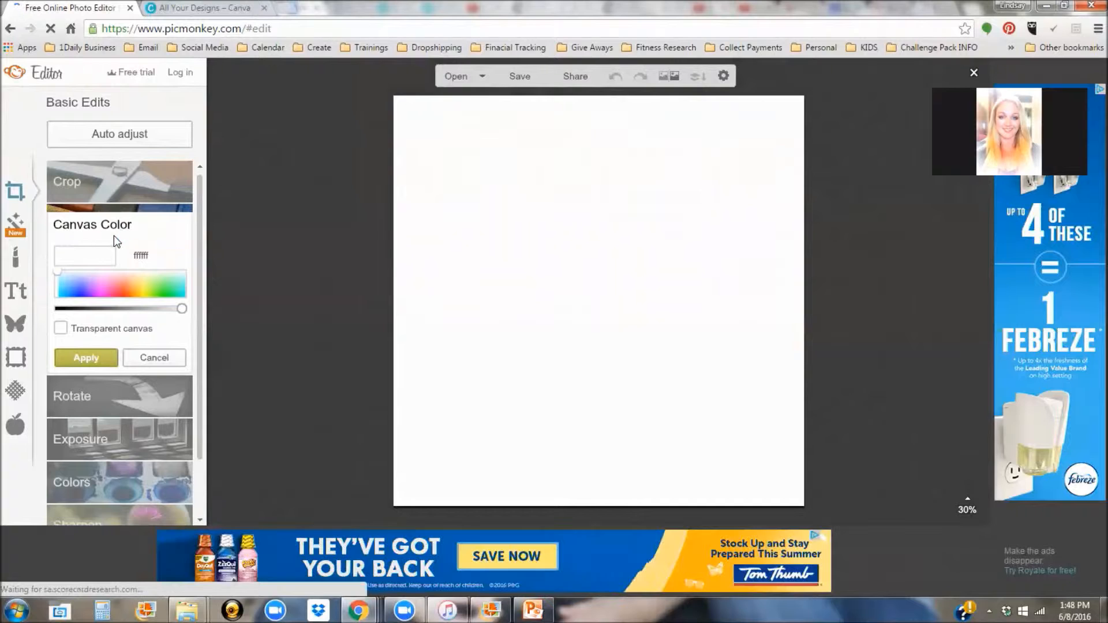
left_click(60, 328)
left_click(83, 357)
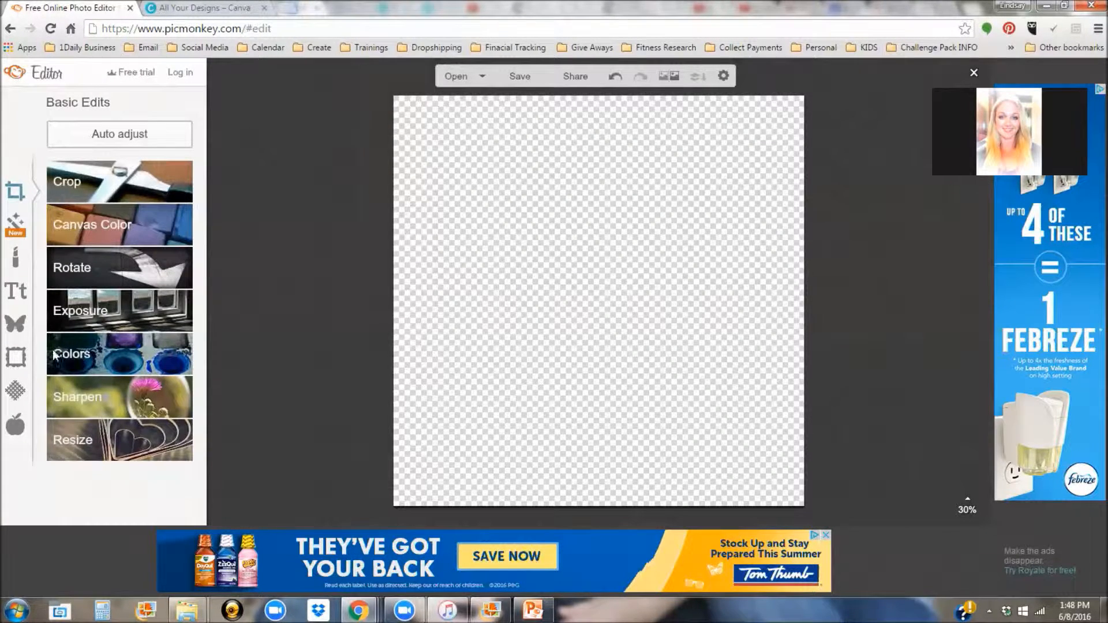
left_click(18, 329)
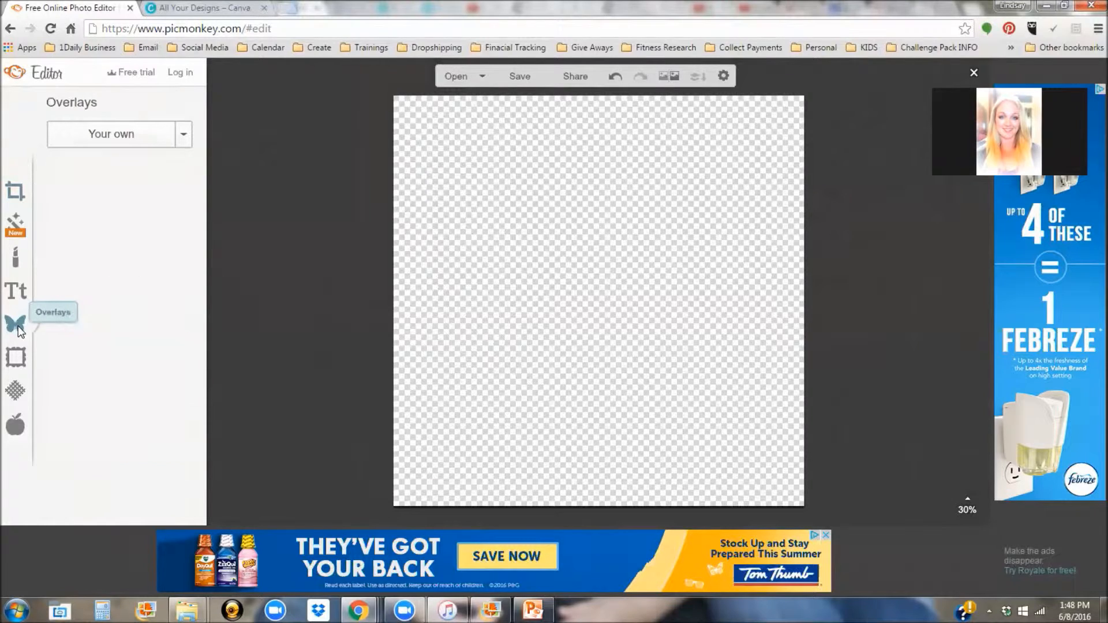
left_click(112, 134)
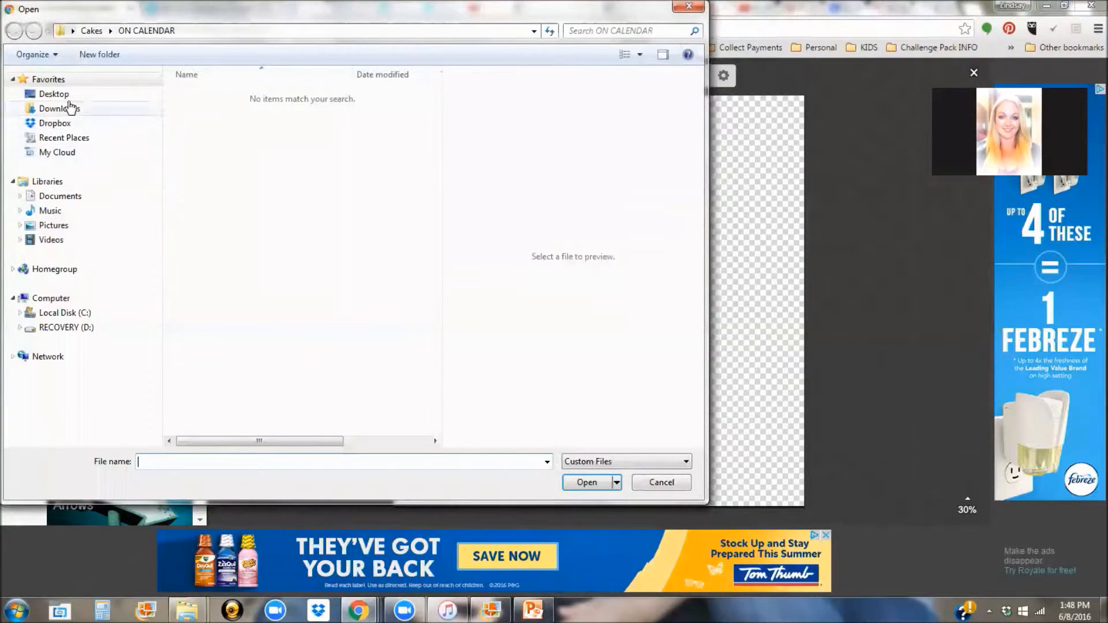
Step: Open IMG_2488 from Desktop > Pictures as the canvas overlay
left_click(68, 102)
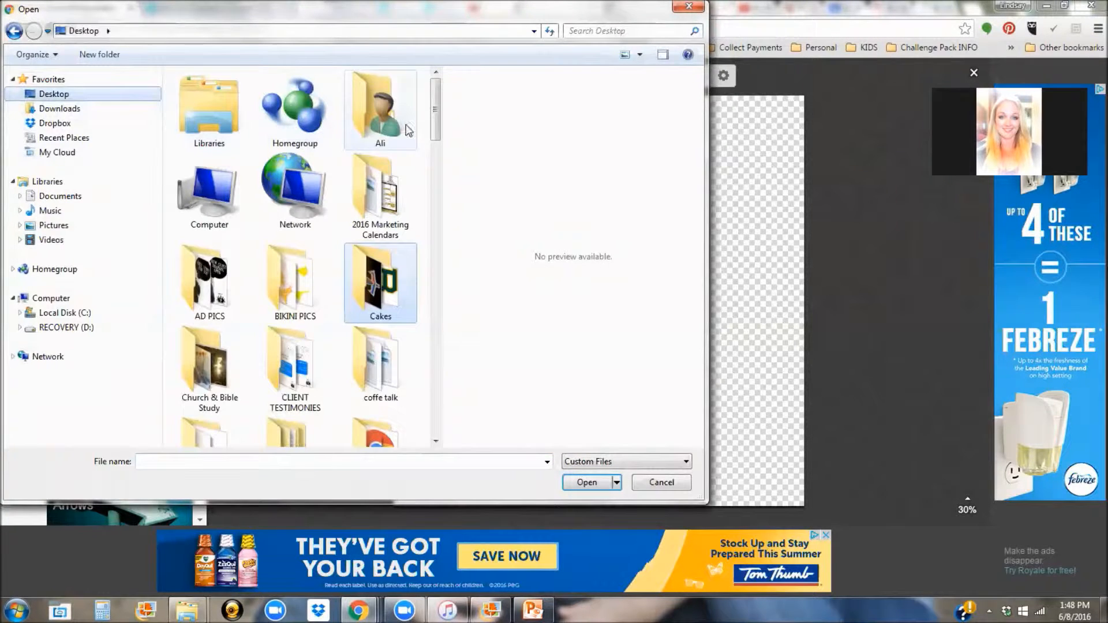
left_click_drag(435, 130, 440, 238)
double_click(306, 146)
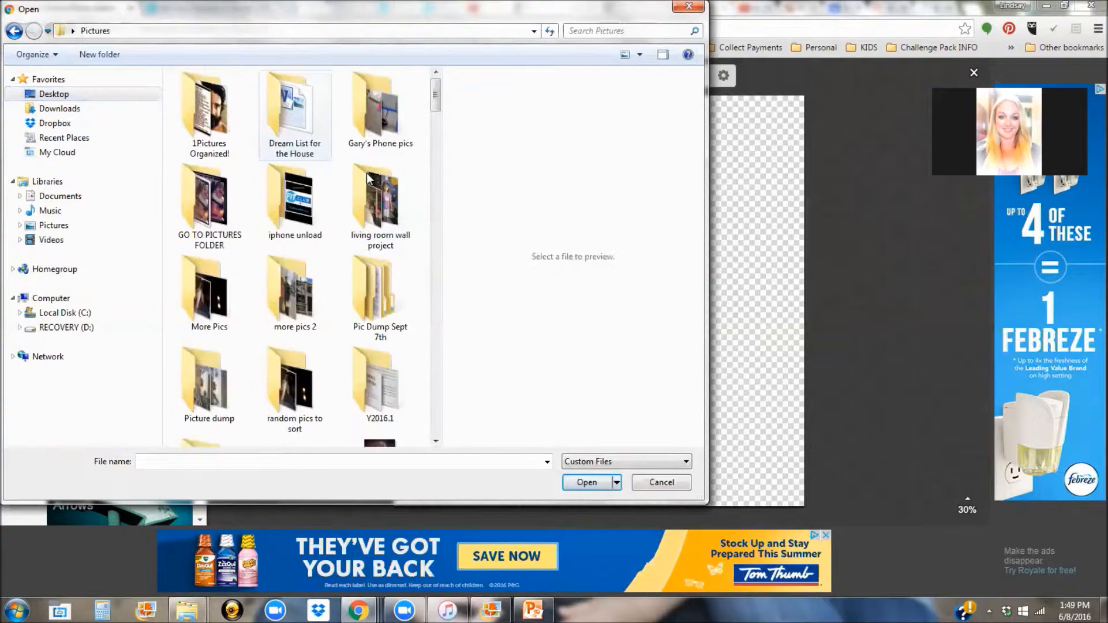
left_click_drag(436, 103, 436, 263)
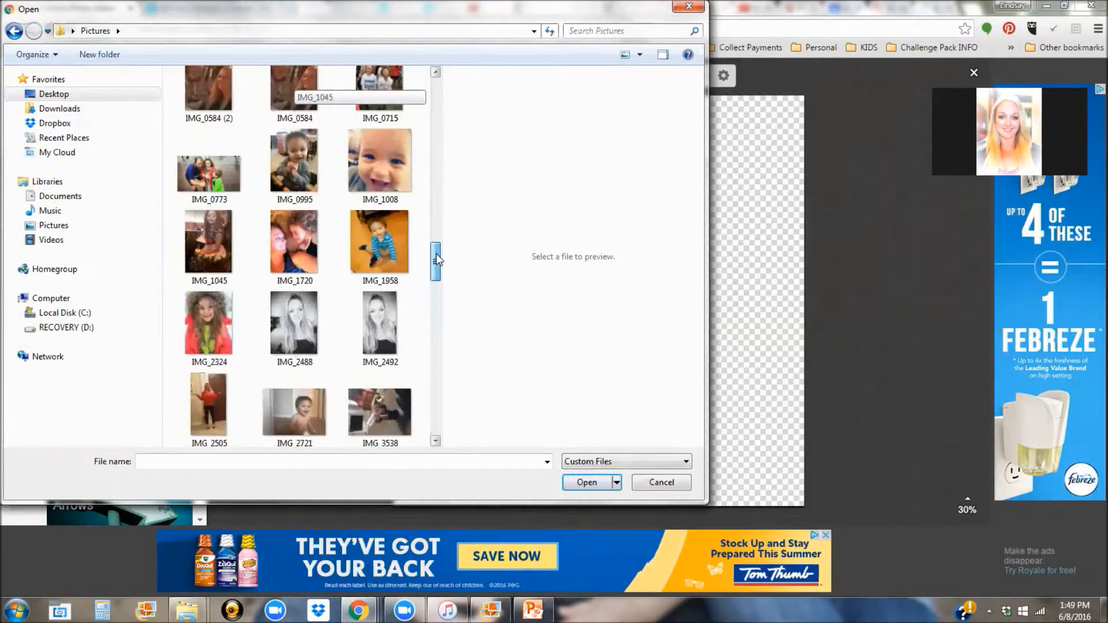
left_click(294, 326)
left_click(582, 484)
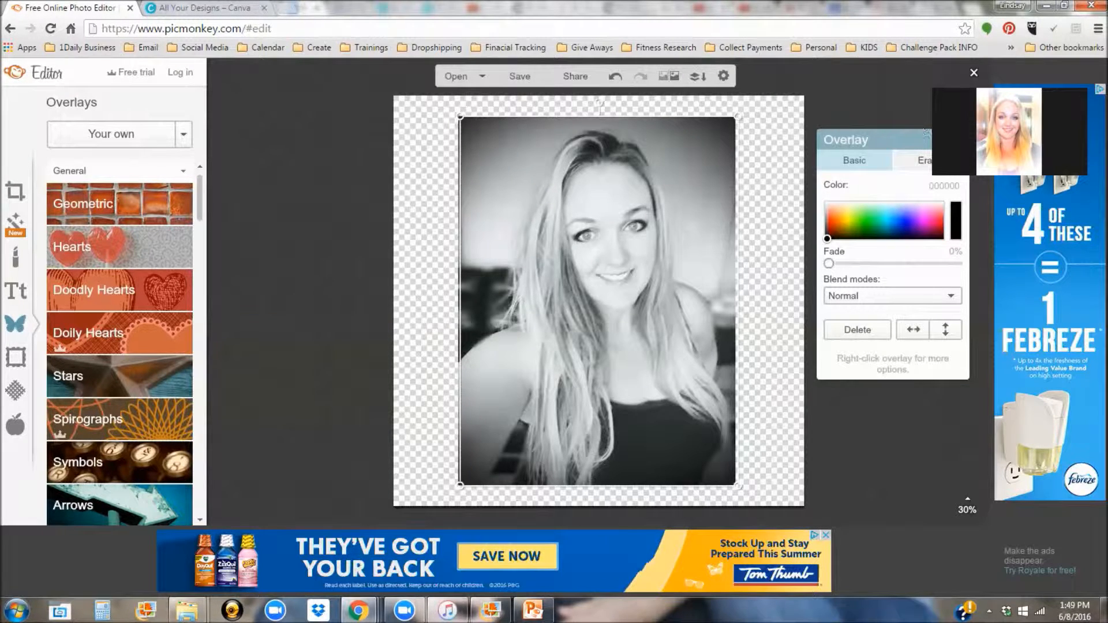
Step: With a large Overlay Eraser, erase the background along the photo's top, right and left edges
left_click(915, 160)
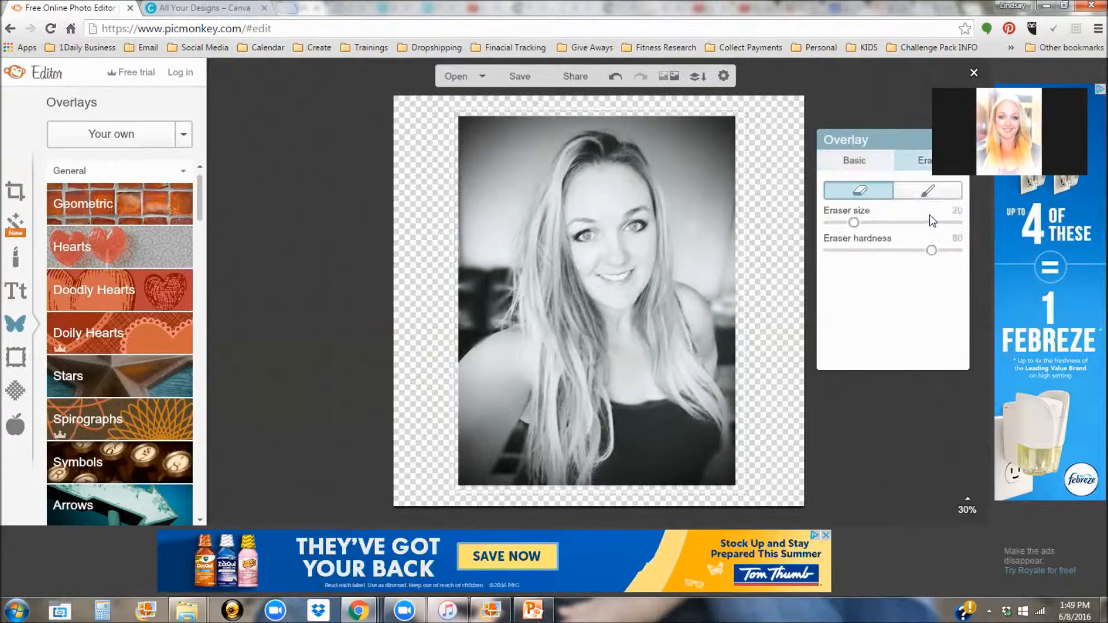
left_click_drag(853, 224, 951, 224)
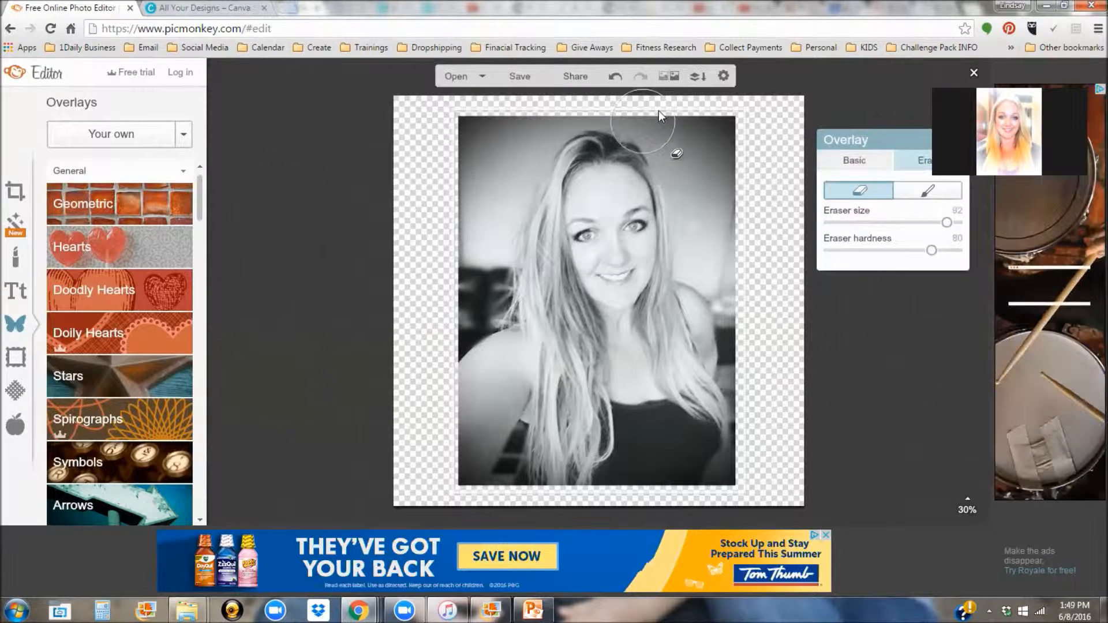
mouse_move(699, 148)
left_mouse_down()
mouse_move(725, 167)
mouse_move(731, 236)
mouse_move(792, 366)
mouse_move(805, 468)
mouse_move(782, 514)
mouse_move(768, 168)
left_mouse_up()
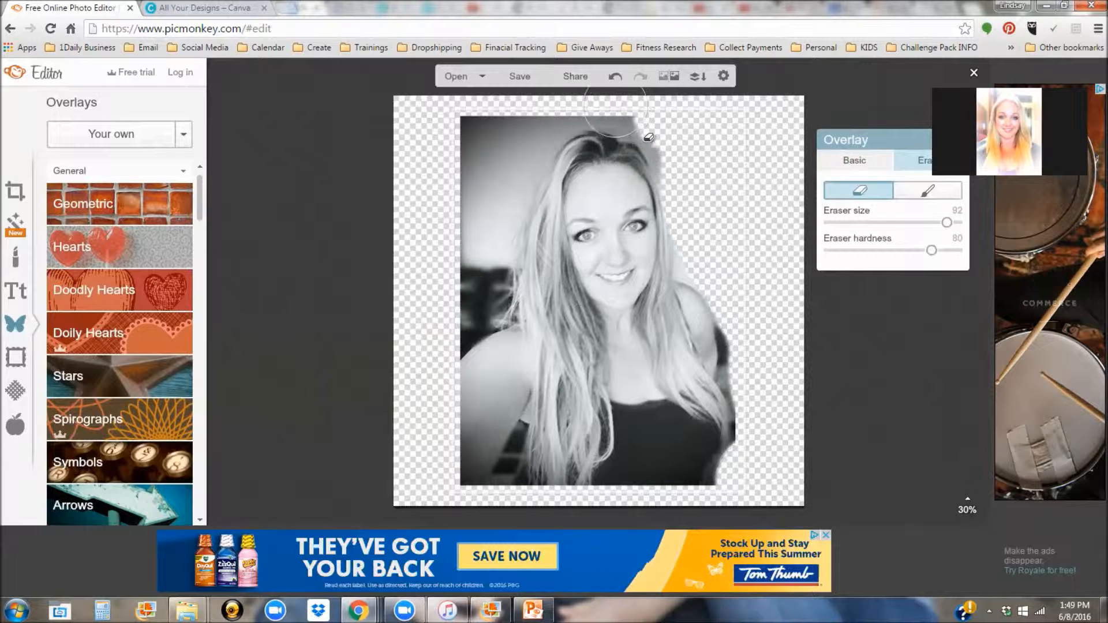
mouse_move(719, 166)
left_mouse_down()
mouse_move(587, 95)
mouse_move(591, 132)
mouse_move(560, 130)
mouse_move(504, 154)
mouse_move(482, 414)
mouse_move(511, 491)
mouse_move(542, 520)
mouse_move(551, 494)
mouse_move(750, 509)
mouse_move(719, 464)
mouse_move(723, 501)
left_mouse_up()
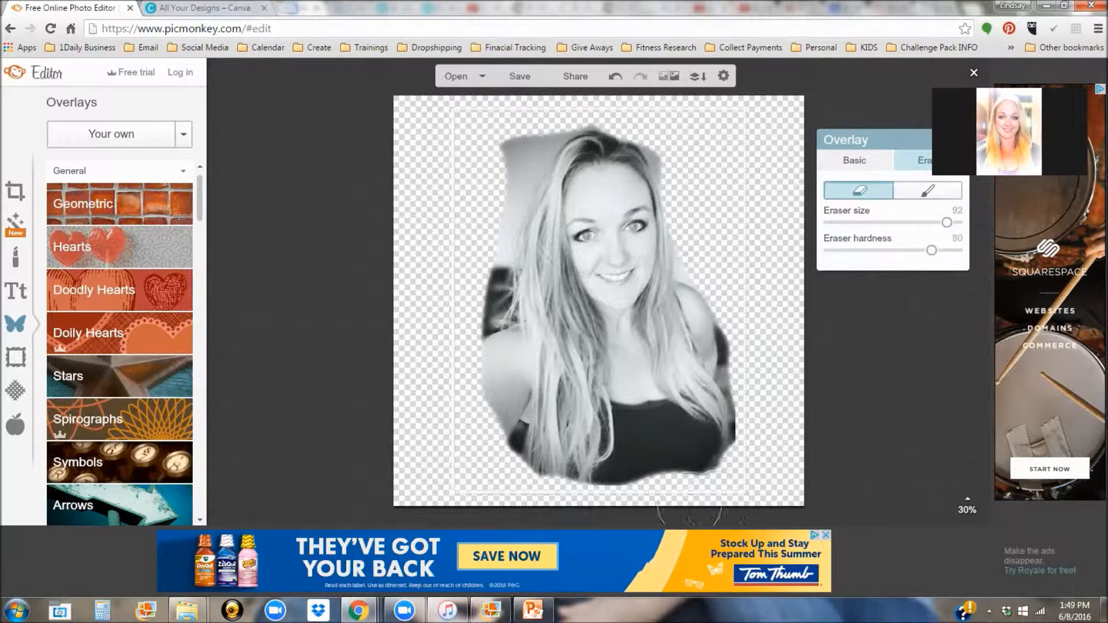
mouse_move(541, 172)
left_mouse_down()
mouse_move(523, 248)
mouse_move(495, 257)
left_mouse_up()
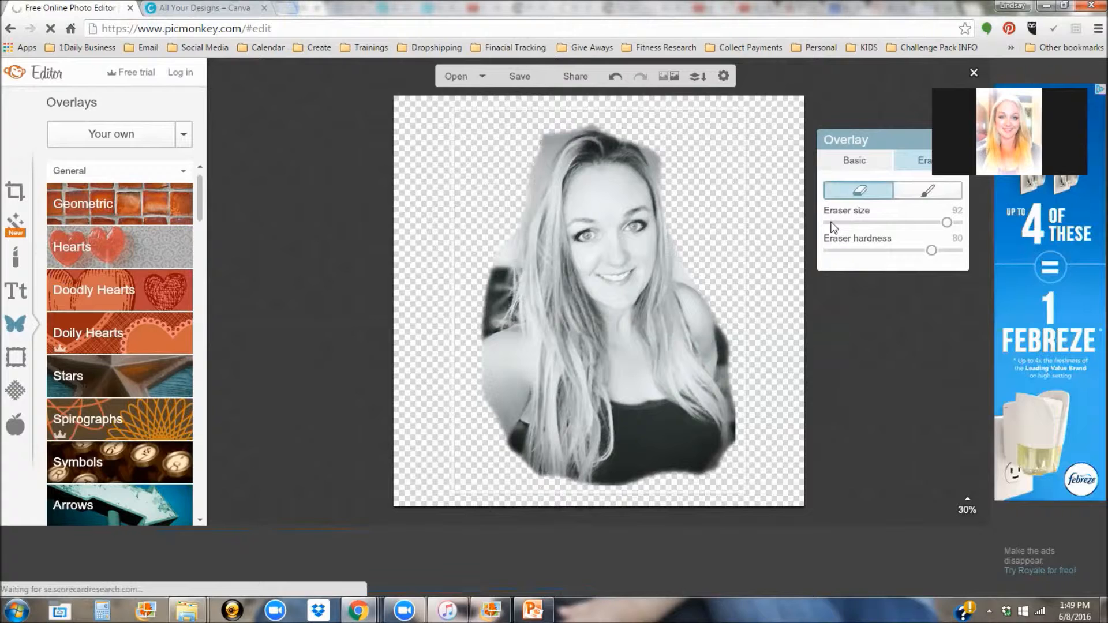
Step: Shrink the eraser and clean up the background along the hairline, top tuft and right hair edge
left_click_drag(948, 222, 880, 228)
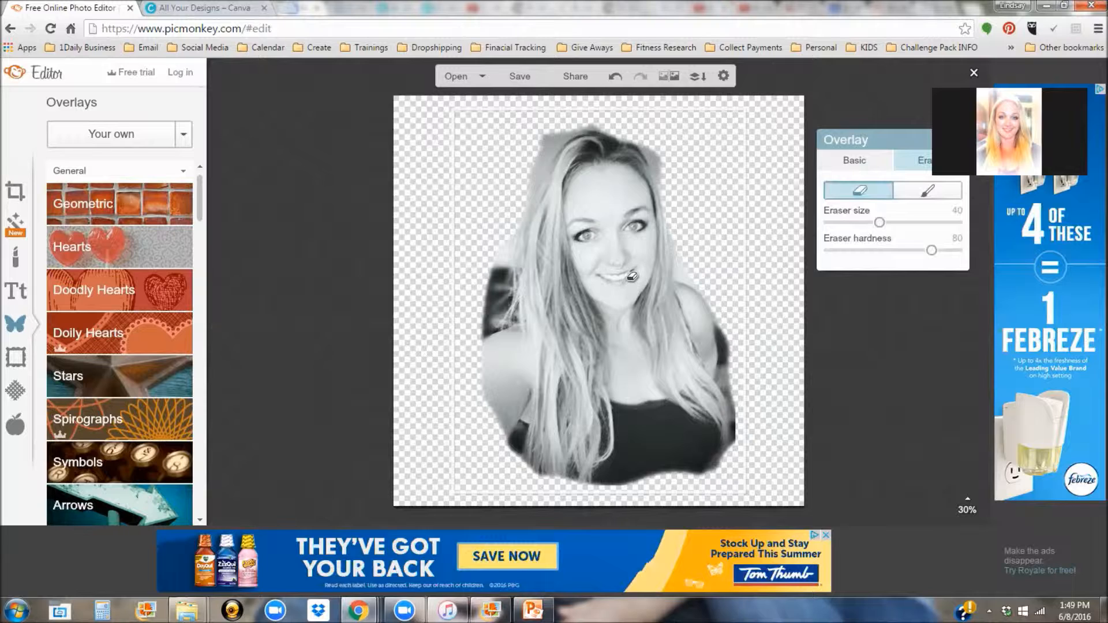
scroll(634, 276, "up", 5)
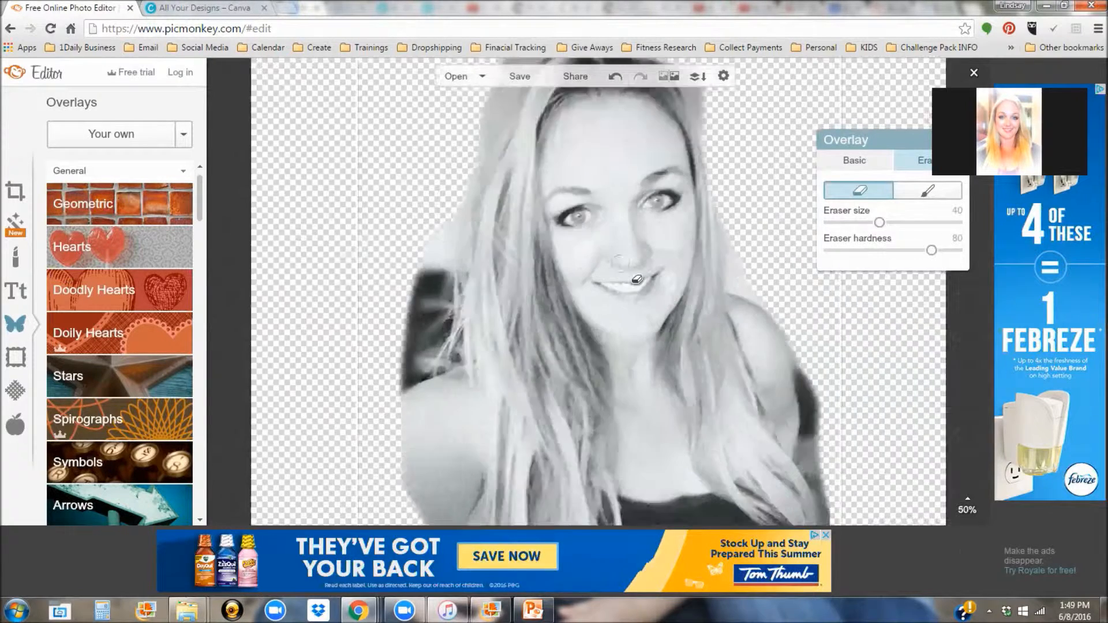
scroll(640, 279, "down", 5)
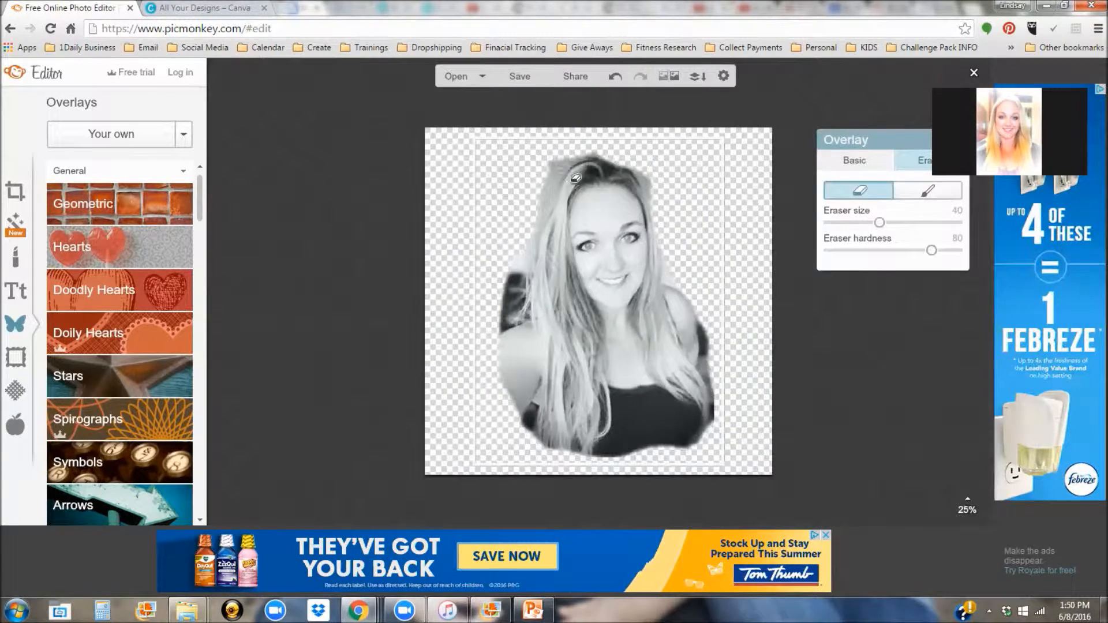
scroll(580, 183, "up", 3)
scroll(577, 190, "down", 2)
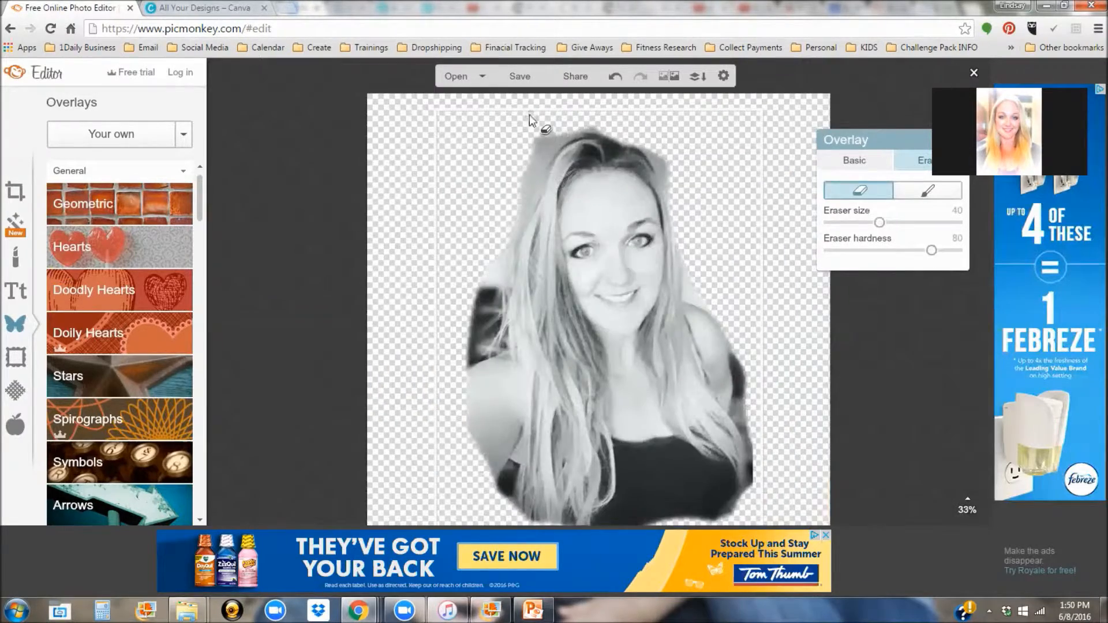
scroll(546, 130, "up", 3)
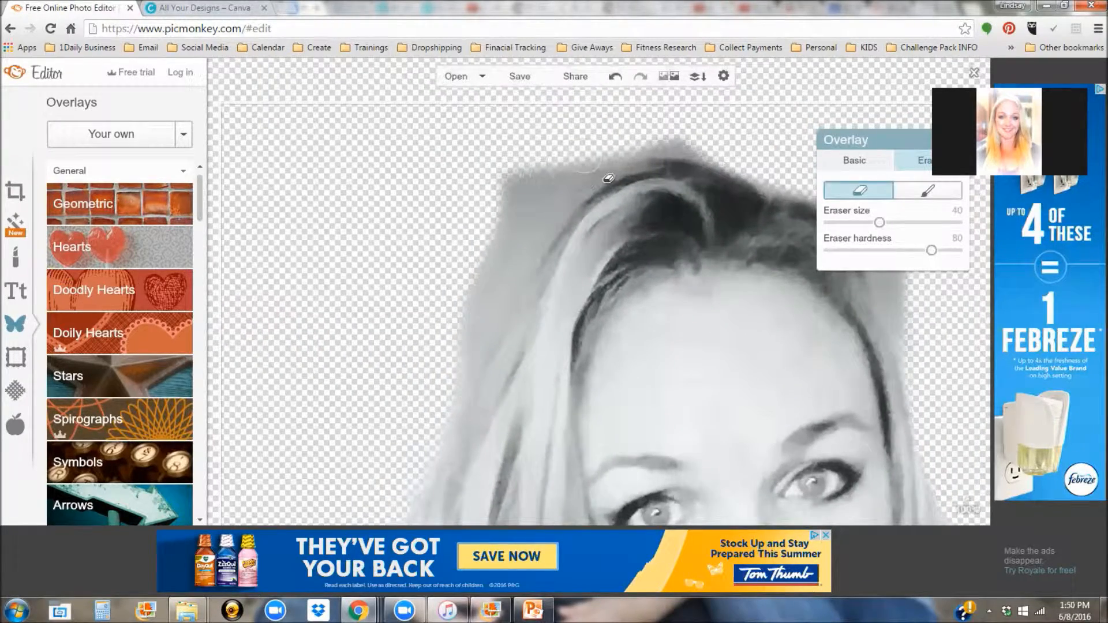
scroll(611, 180, "up", 1)
mouse_move(612, 182)
left_mouse_down()
mouse_move(603, 174)
mouse_move(550, 242)
left_mouse_up()
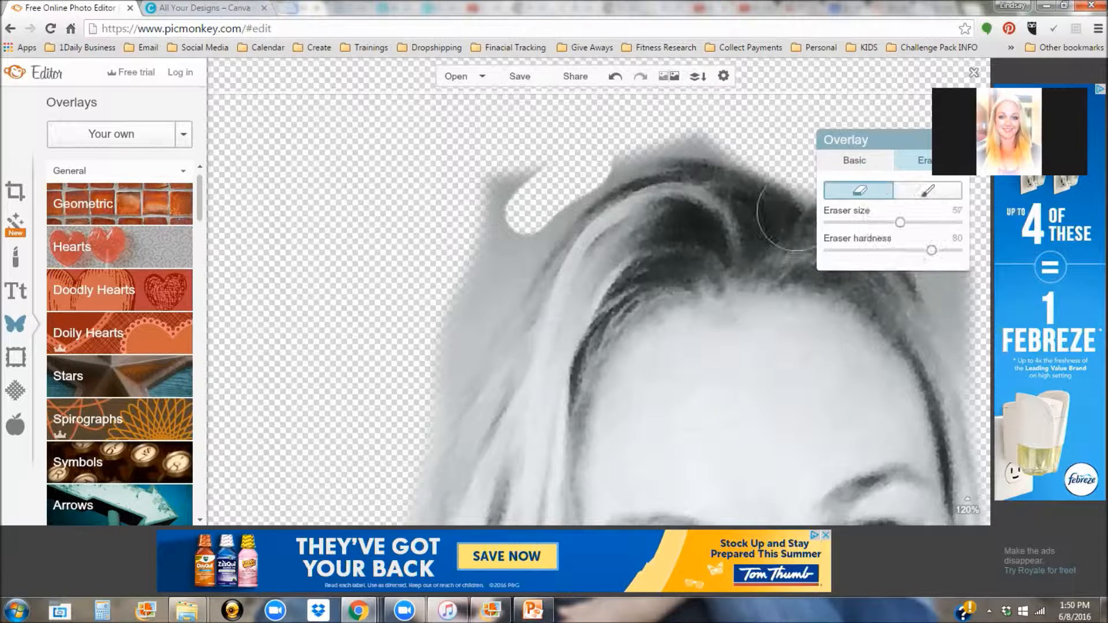
left_click_drag(674, 175, 675, 171)
mouse_move(598, 195)
left_mouse_down()
mouse_move(507, 248)
mouse_move(587, 226)
mouse_move(471, 387)
left_mouse_up()
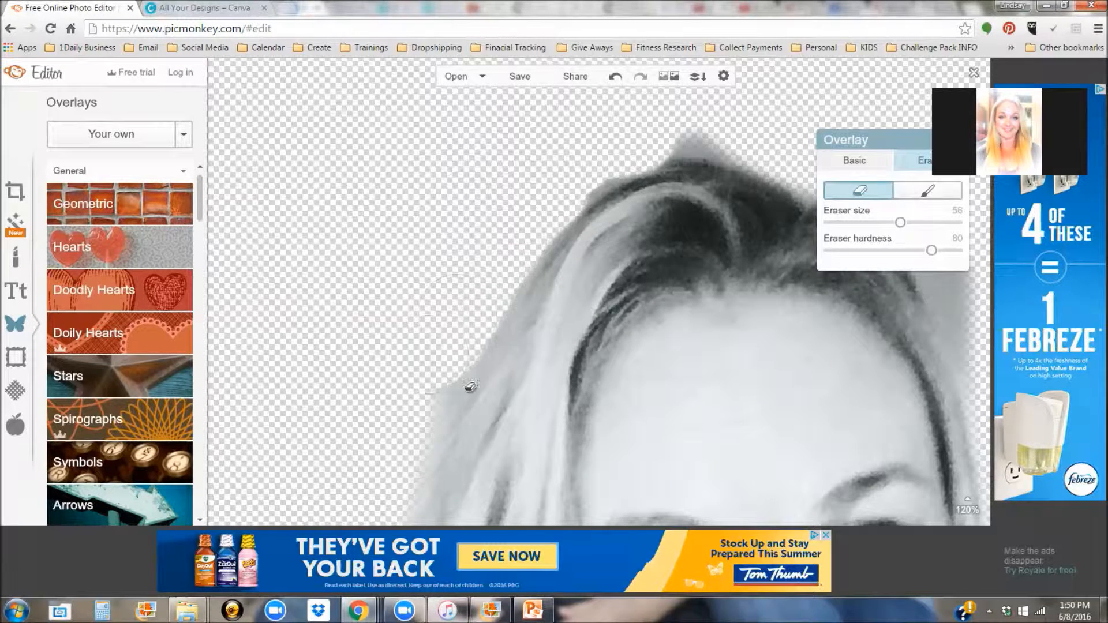
mouse_move(613, 209)
left_mouse_down()
mouse_move(733, 165)
mouse_move(835, 167)
left_mouse_up()
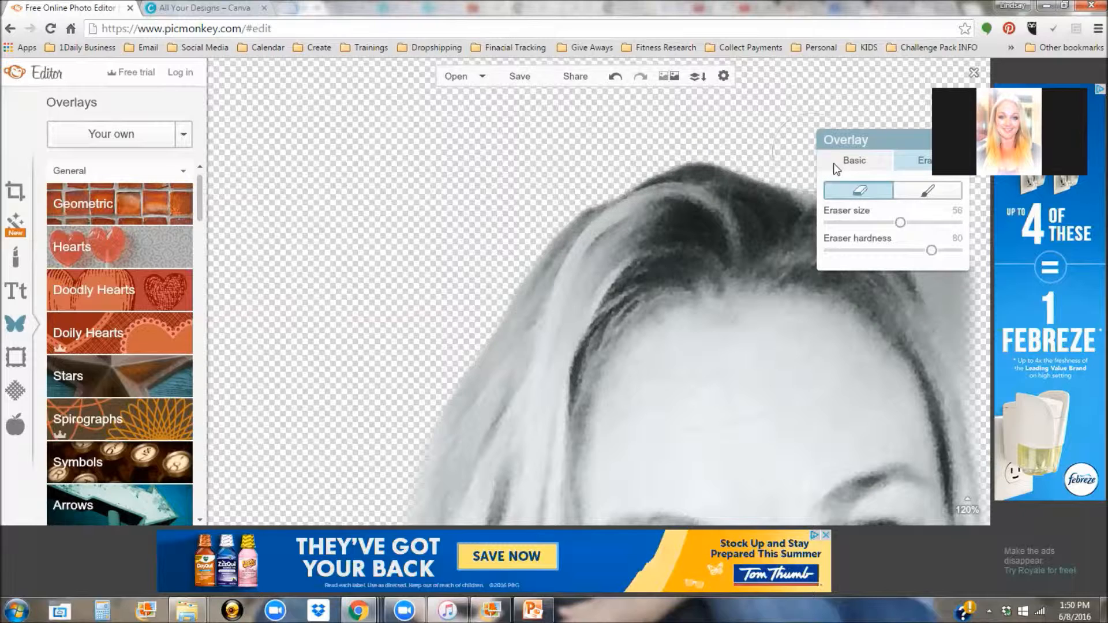
left_click_drag(951, 252, 990, 348)
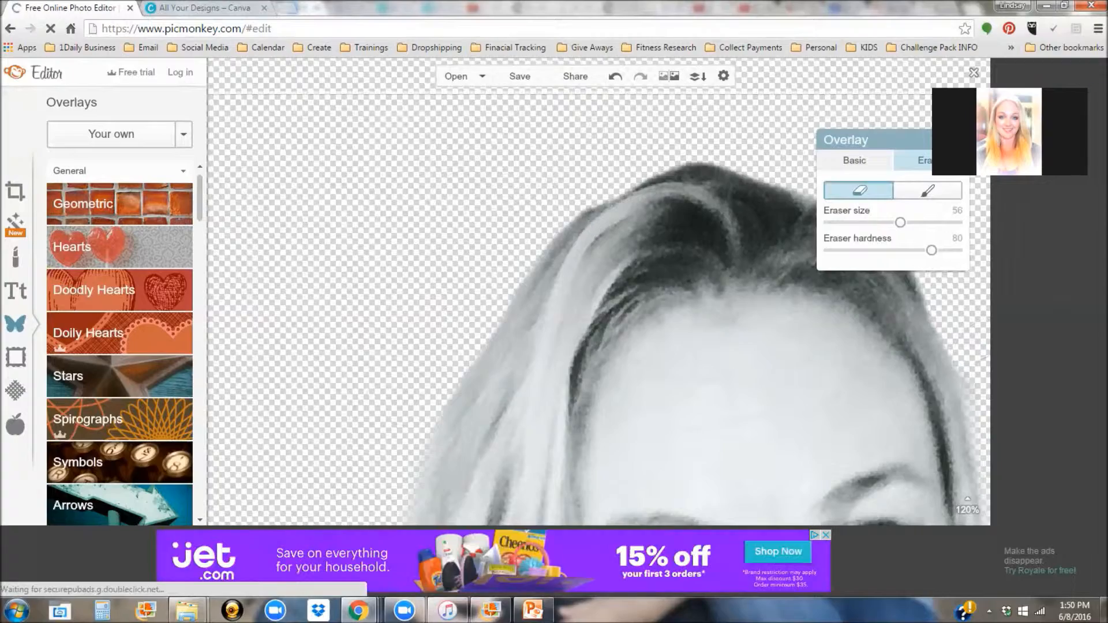
Step: Erase the background beside the hair on the left and the dark patch at top left
scroll(486, 358, "down", 10)
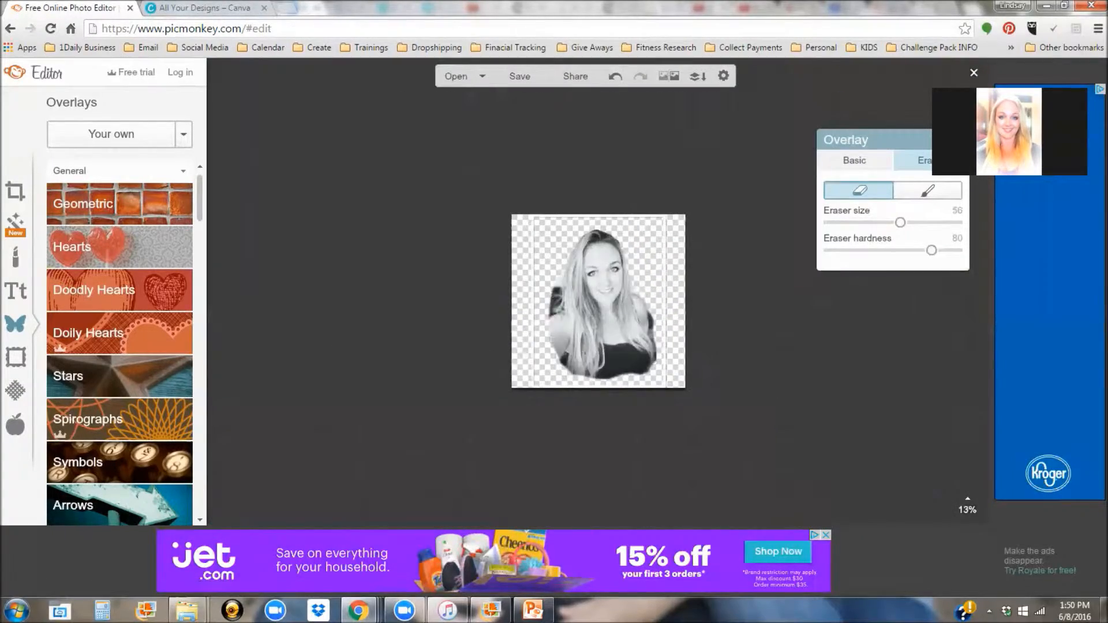
scroll(487, 358, "up", 5)
scroll(455, 191, "down", 3)
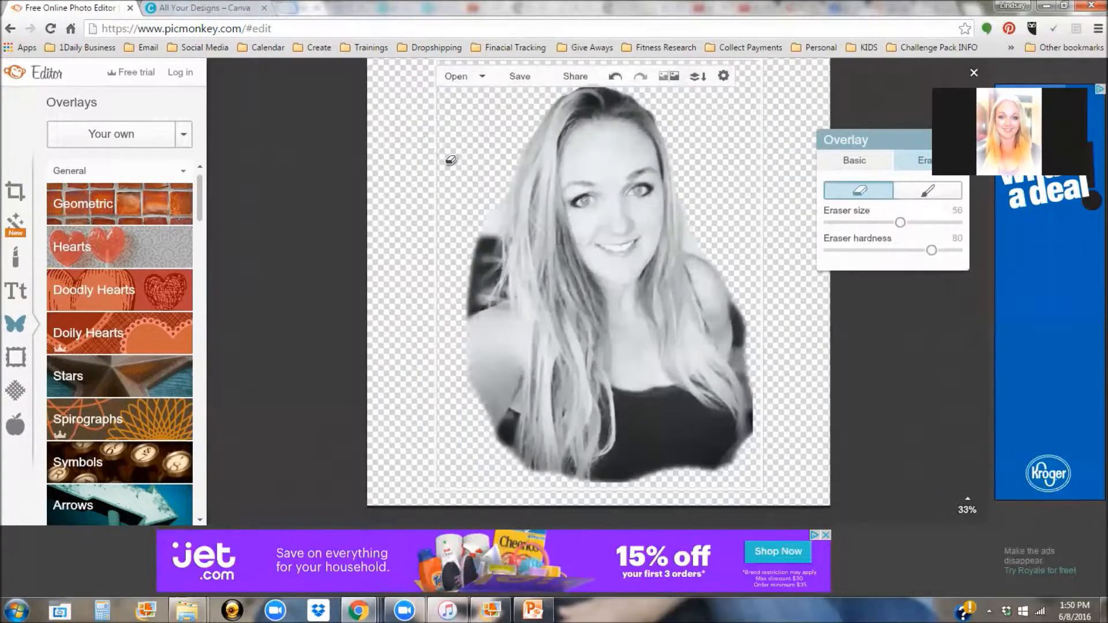
scroll(450, 162, "up", 5)
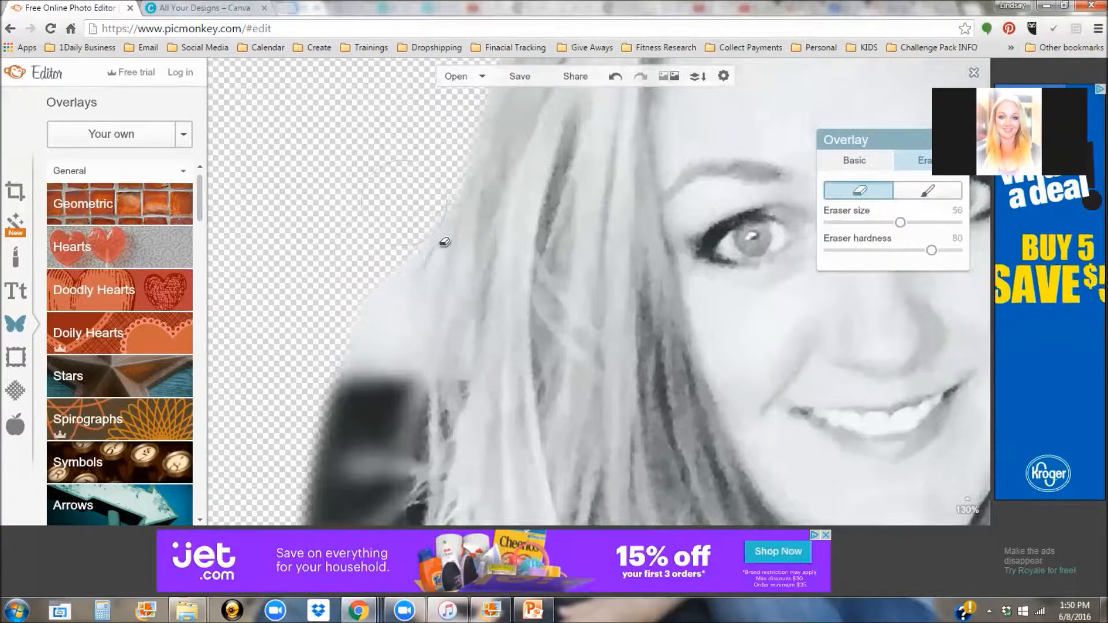
mouse_move(436, 265)
left_mouse_down()
mouse_move(400, 468)
mouse_move(332, 523)
mouse_move(315, 522)
left_mouse_up()
scroll(389, 300, "down", 4)
scroll(527, 369, "up", 4)
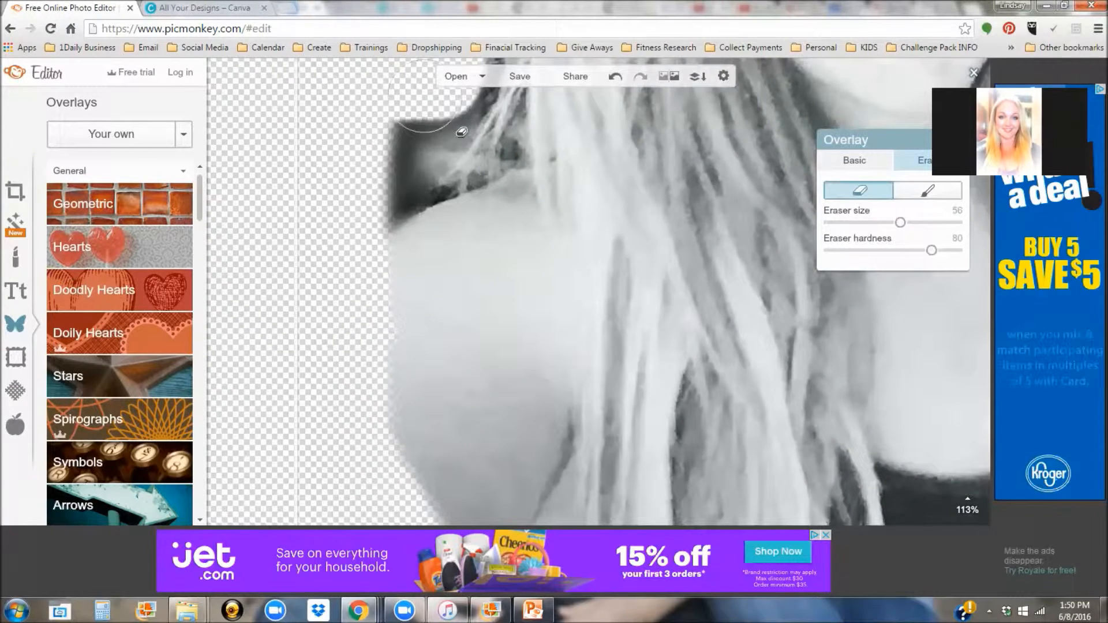
mouse_move(442, 170)
left_mouse_down()
mouse_move(404, 191)
mouse_move(427, 222)
mouse_move(453, 145)
mouse_move(495, 137)
left_mouse_up()
scroll(495, 137, "down", 5)
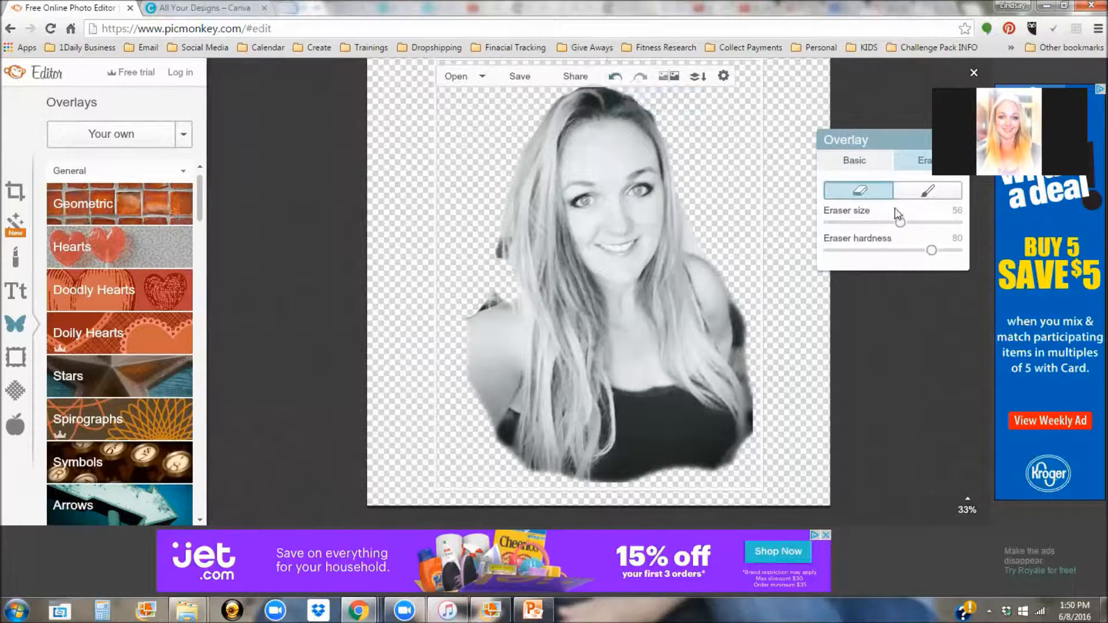
Step: Paint back some of the dark area beside the hair at left, then return to erasing
left_click(853, 163)
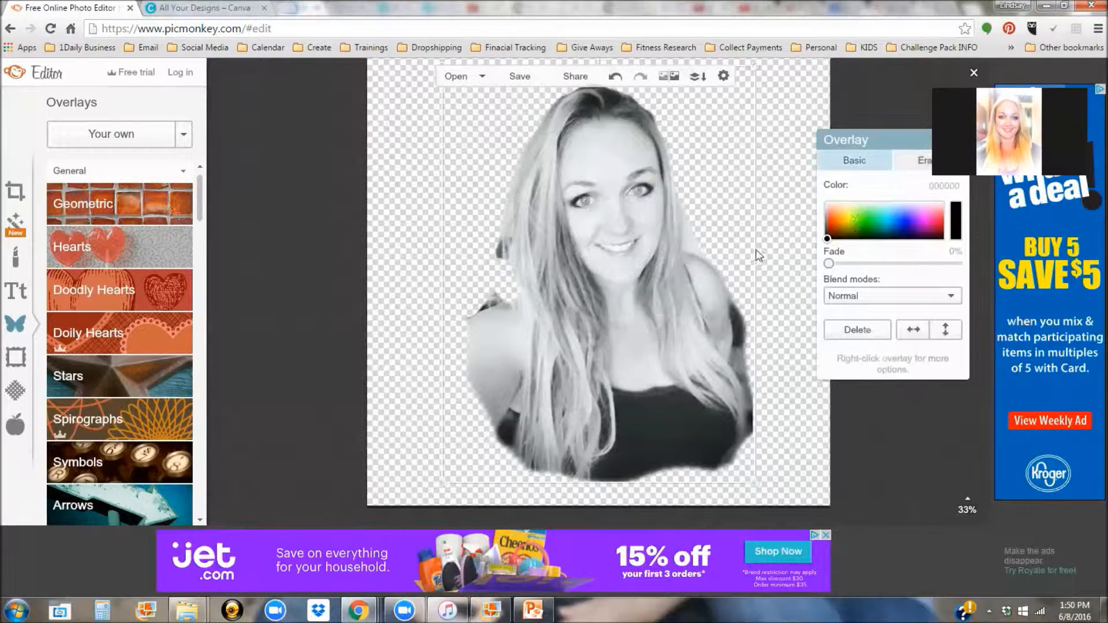
left_click(916, 161)
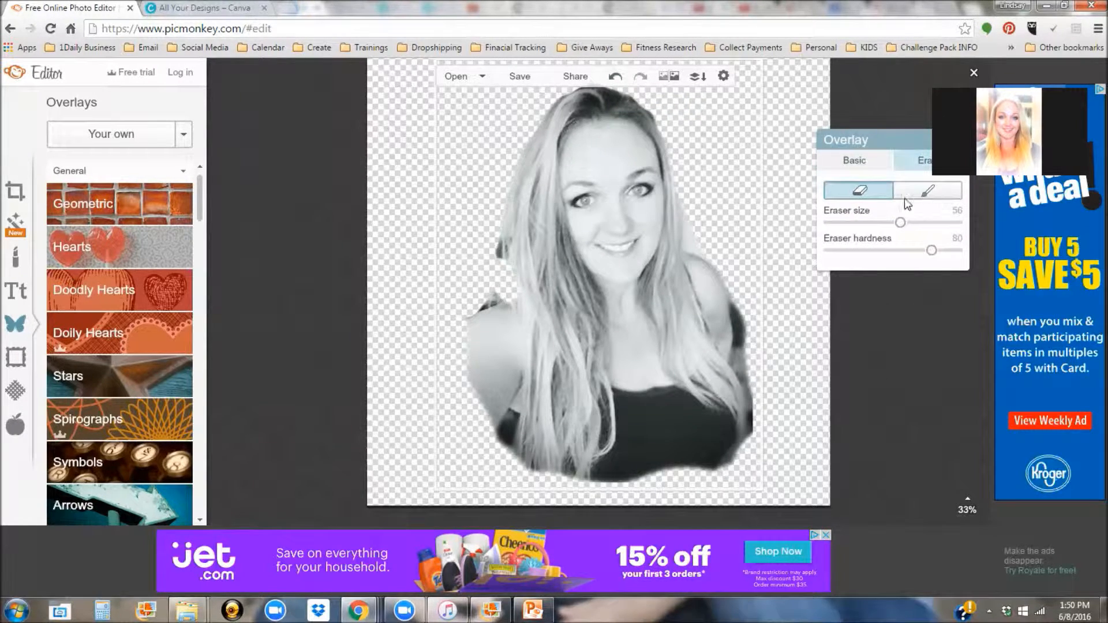
left_click(920, 194)
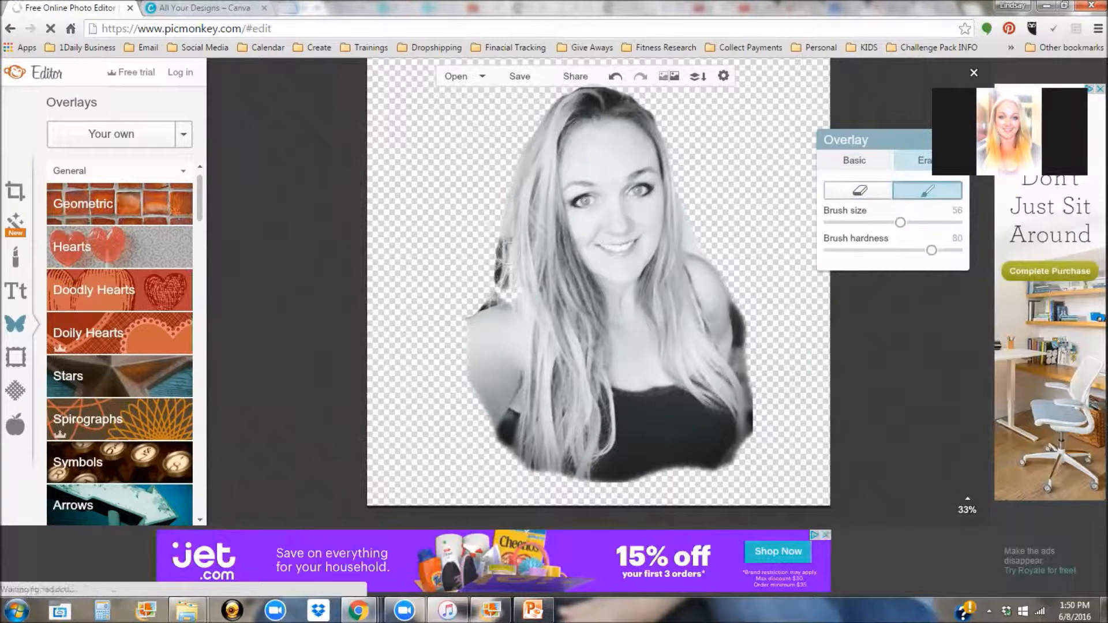
left_click_drag(505, 261, 508, 295)
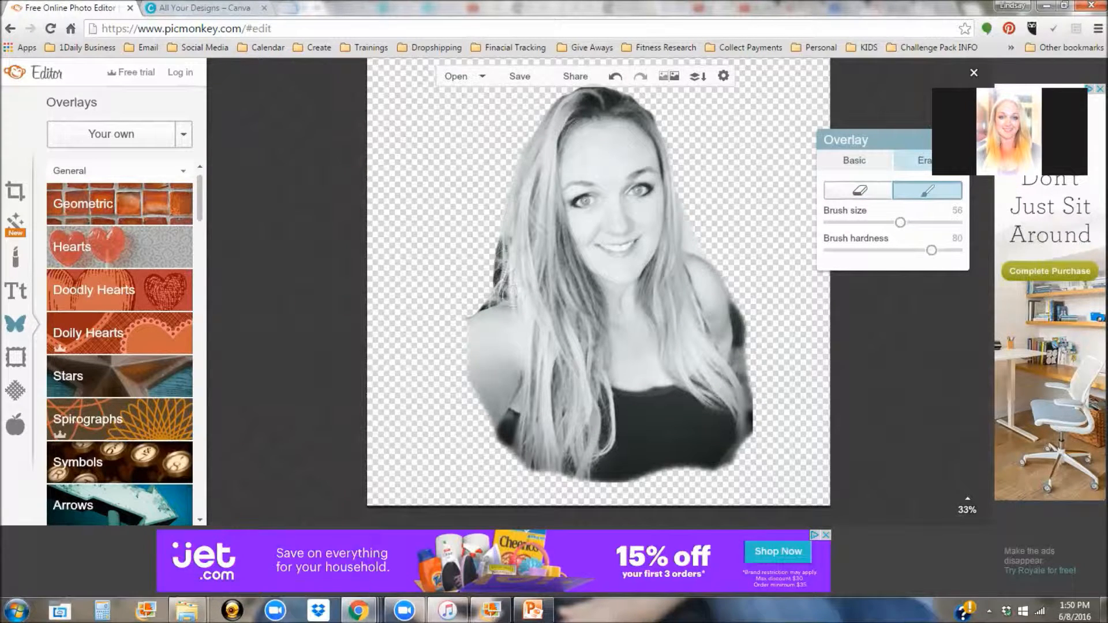
left_click(859, 197)
Step: Set eraser size to 42 and erase leftover background below the hair at lower left
scroll(514, 477, "up", 5)
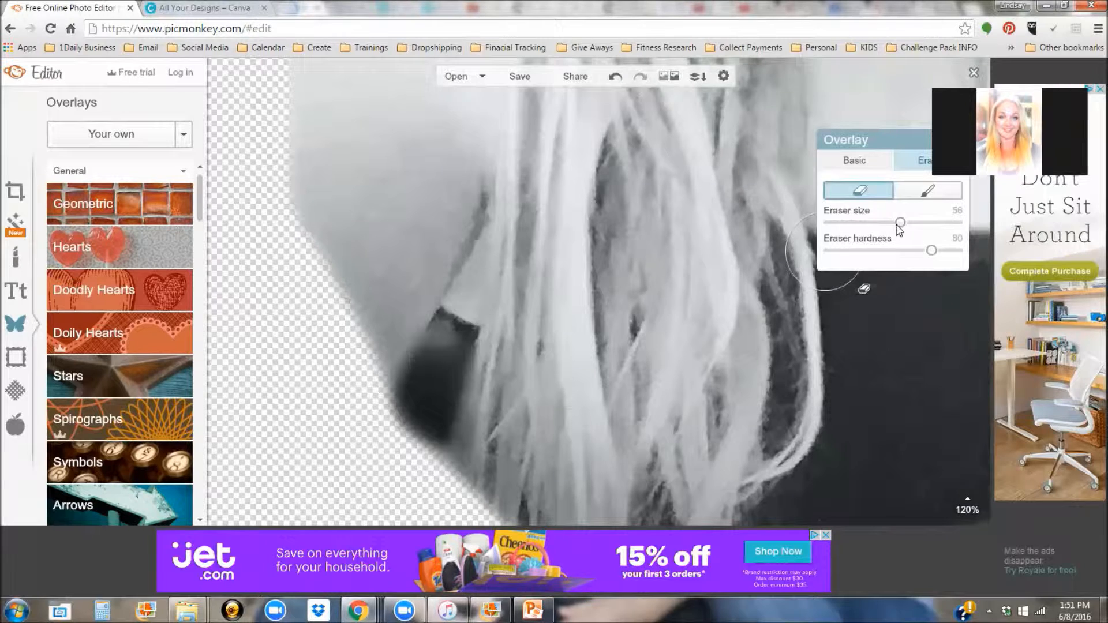
left_click_drag(898, 225, 881, 223)
mouse_move(477, 351)
left_mouse_down()
mouse_move(487, 350)
mouse_move(488, 398)
mouse_move(456, 480)
mouse_move(447, 448)
left_mouse_up()
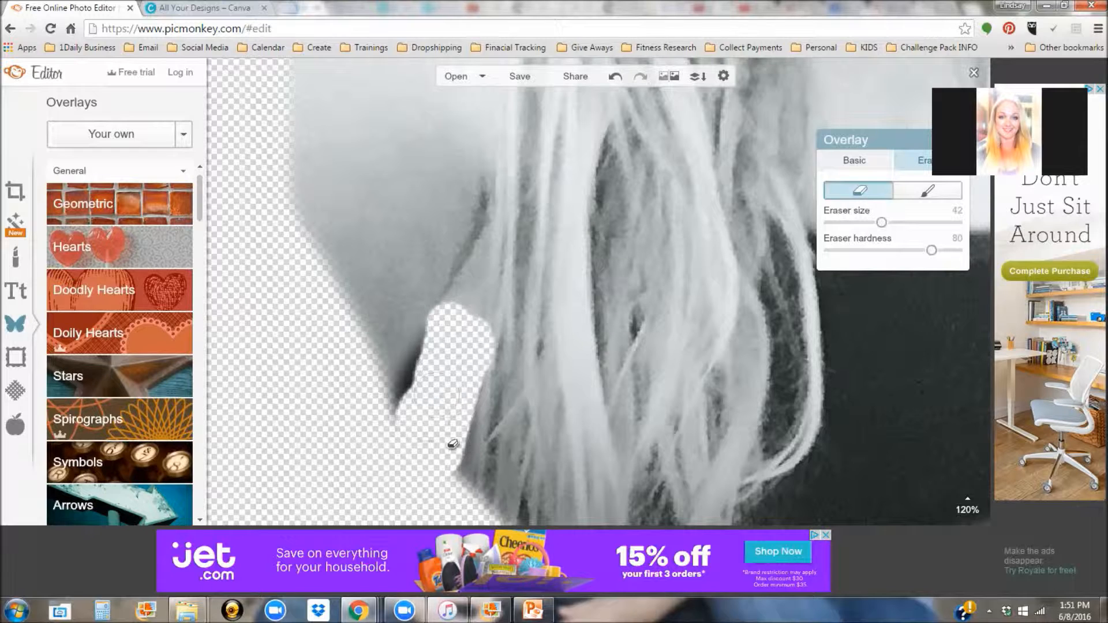
scroll(564, 410, "down", 5)
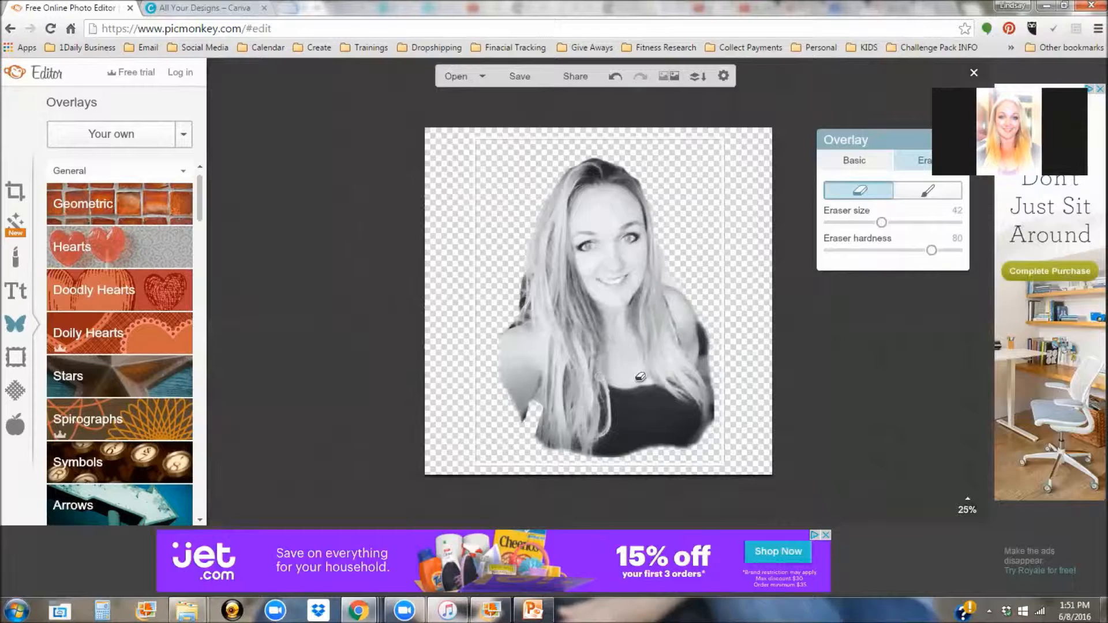
scroll(673, 370, "up", 3)
scroll(667, 338, "down", 3)
scroll(675, 339, "up", 3)
Step: Set eraser size to 59 and clear the background above and right of the right shoulder
left_click_drag(882, 223, 904, 222)
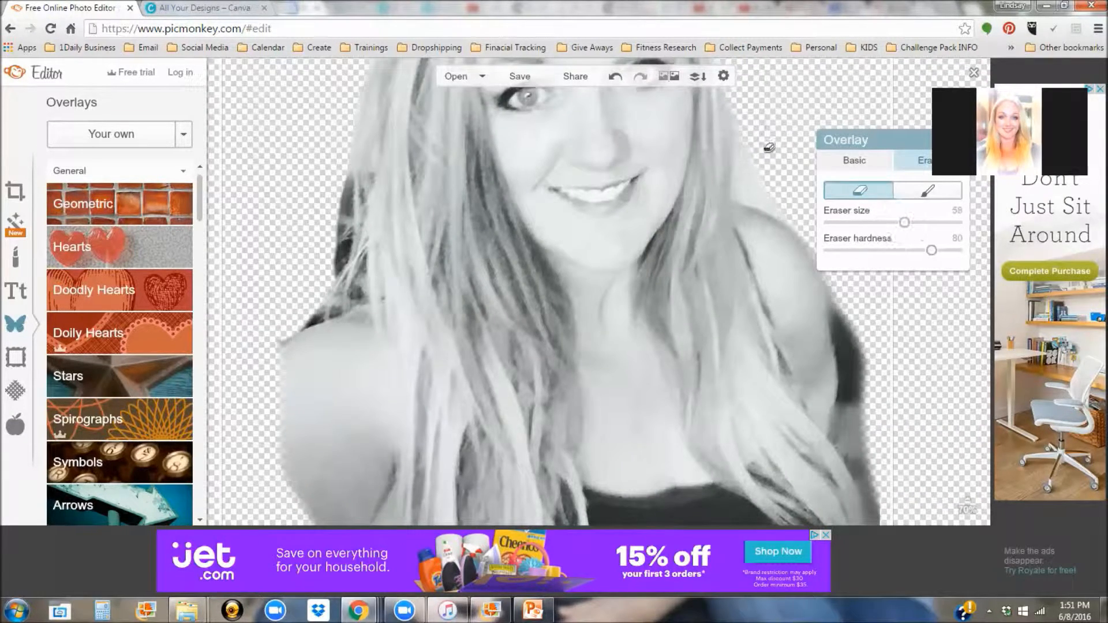
left_click_drag(787, 190, 799, 222)
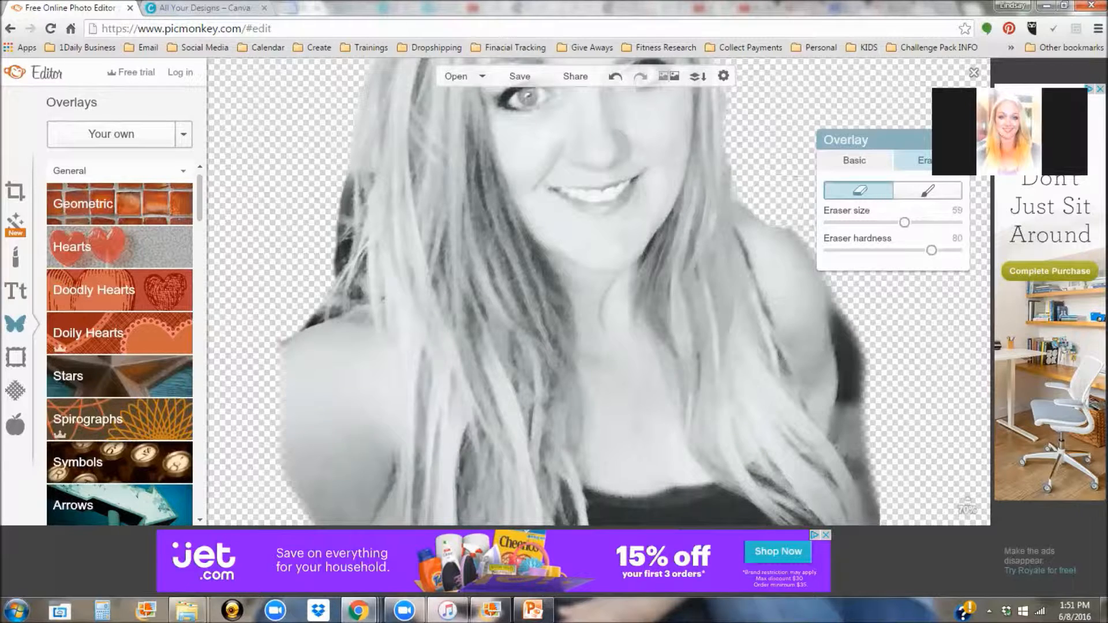
left_click_drag(891, 333, 913, 516)
scroll(322, 185, "down", 4)
scroll(638, 417, "up", 4)
scroll(644, 387, "down", 1)
scroll(671, 385, "down", 1)
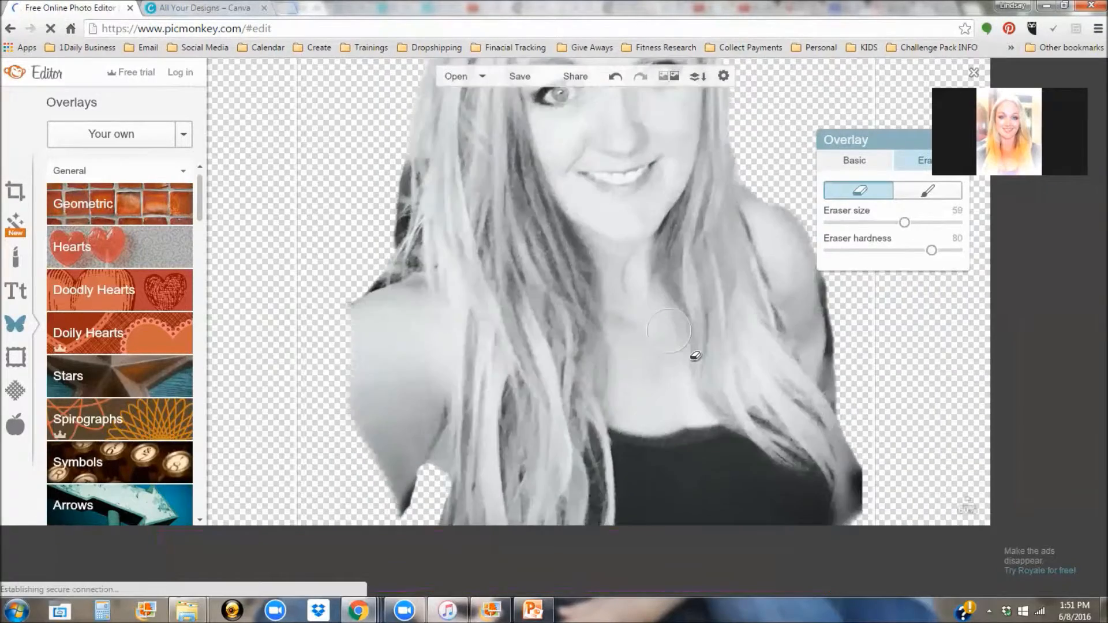
scroll(687, 346, "up", 1)
scroll(690, 346, "down", 2)
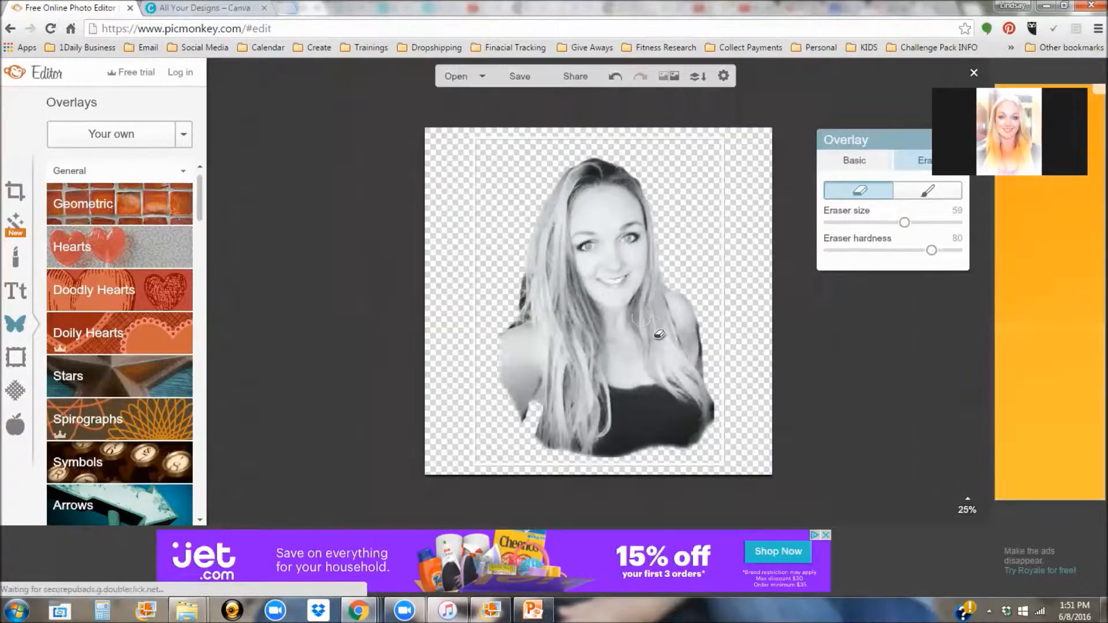
scroll(635, 260, "up", 1)
Step: Bring up PicMonkey's save page for the 2000 x 2000 cutout, then switch to Canva's All Your Designs tab
left_click(523, 81)
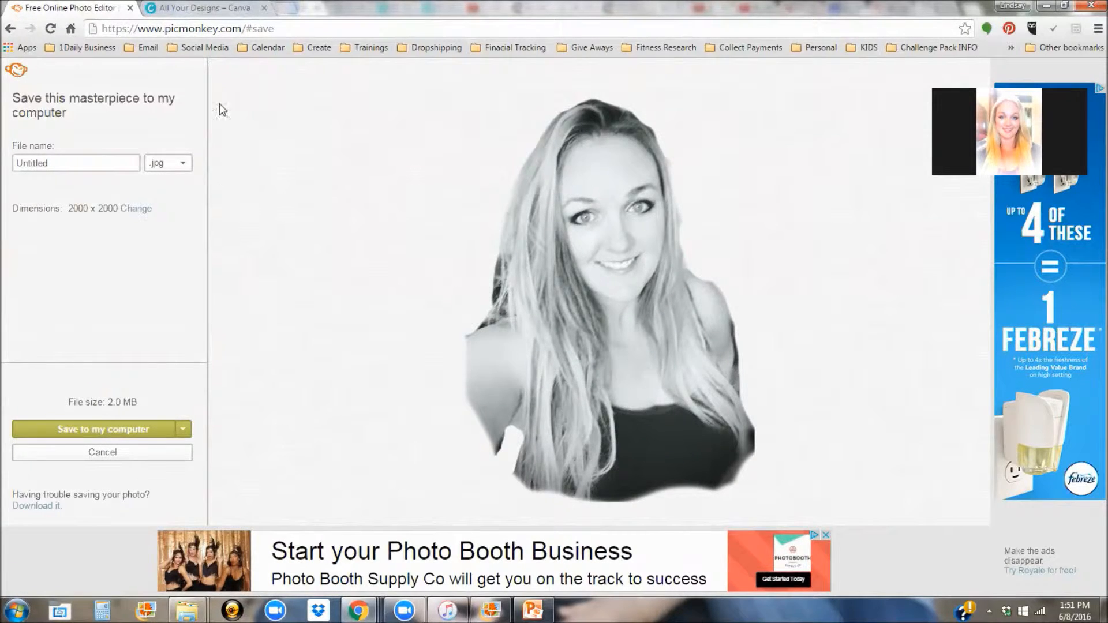
left_click(201, 9)
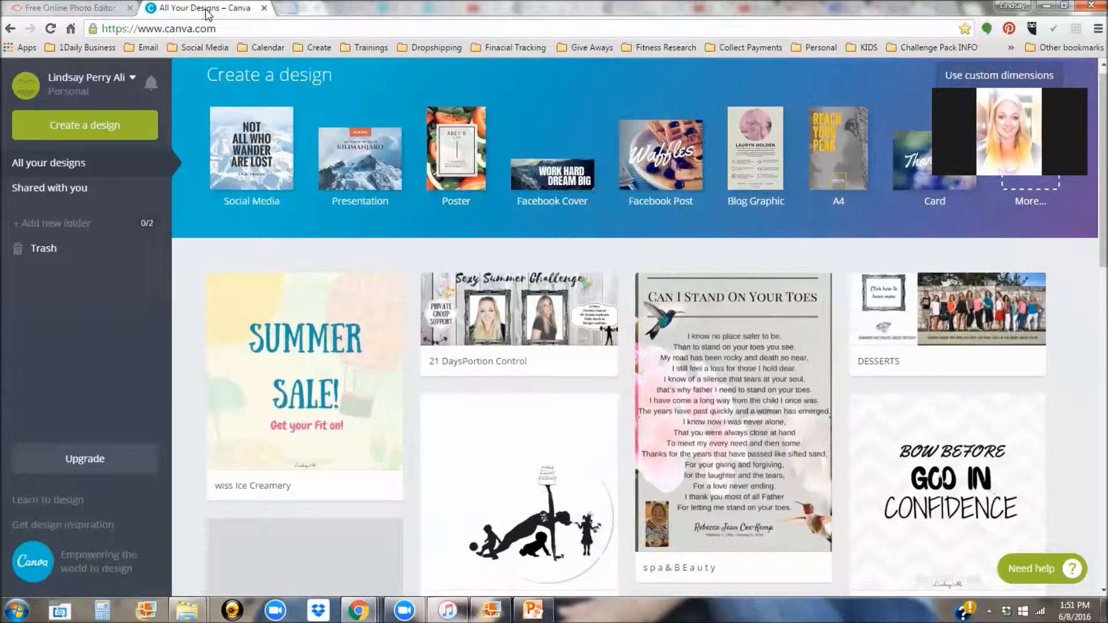
Step: Create a new Facebook Cover and apply the teal diagonal-striped background from BKGROUND
left_click(571, 187)
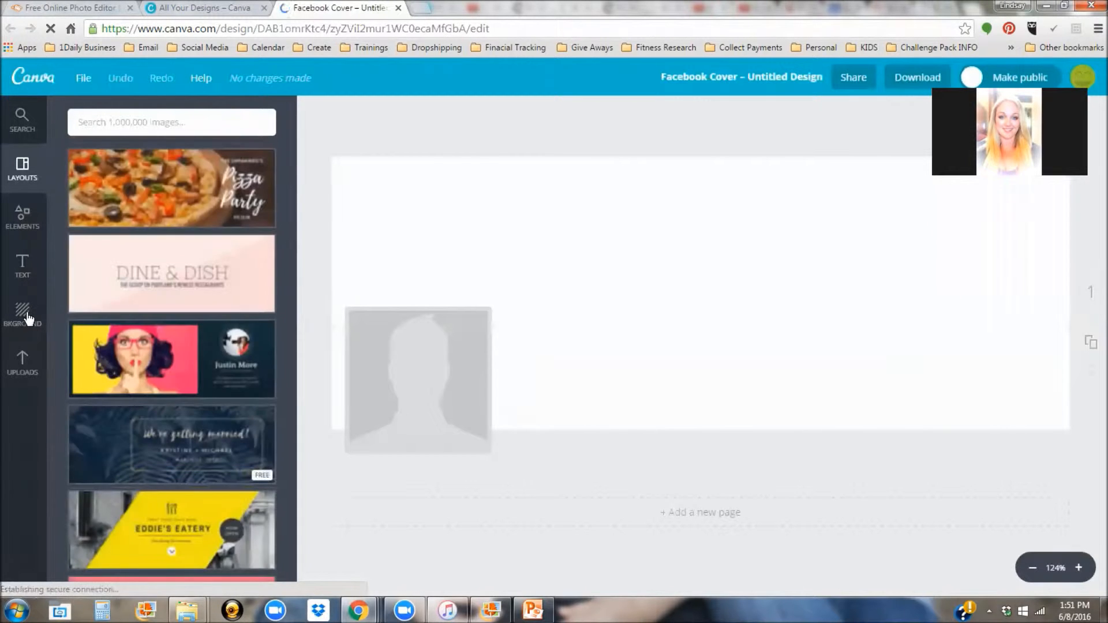
left_click(26, 317)
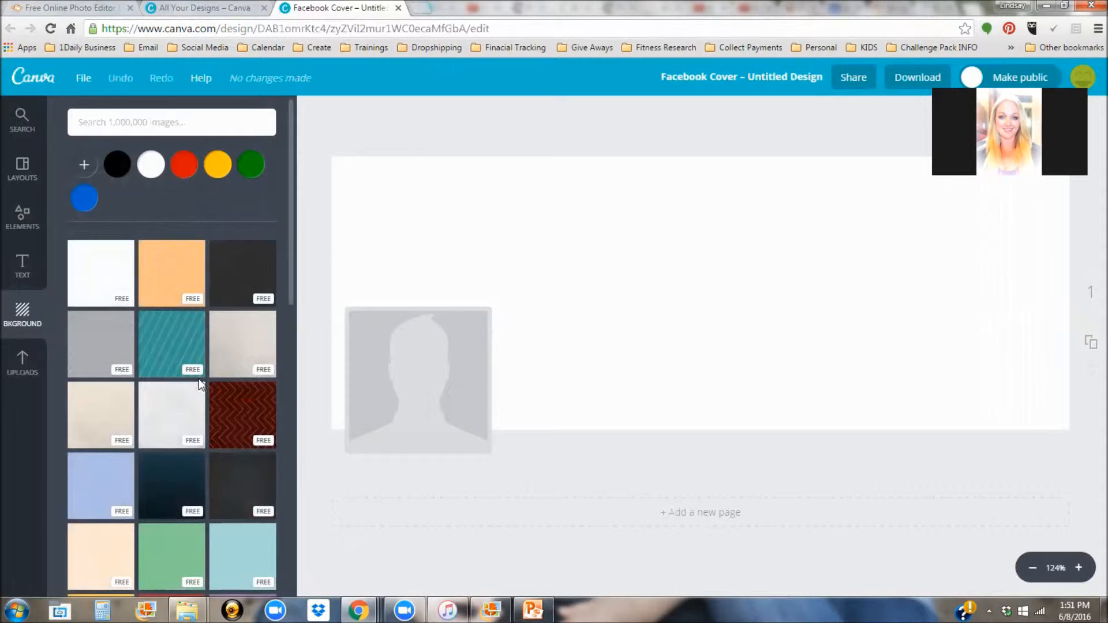
scroll(194, 381, "down", 1)
left_click(187, 272)
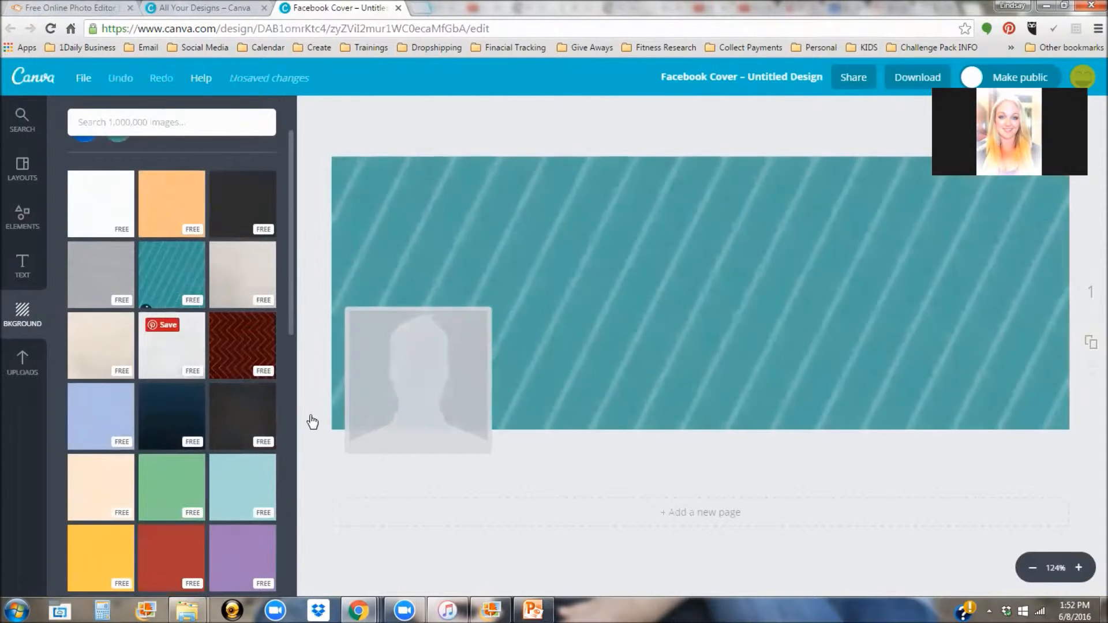
left_click(23, 364)
scroll(213, 398, "down", 15)
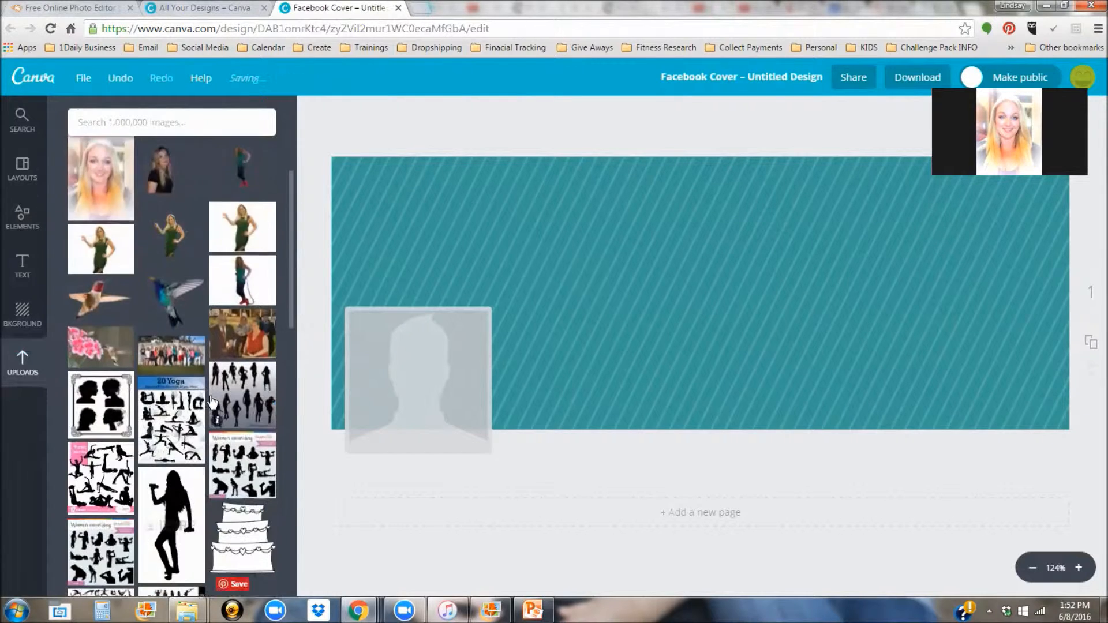
scroll(206, 409, "down", 10)
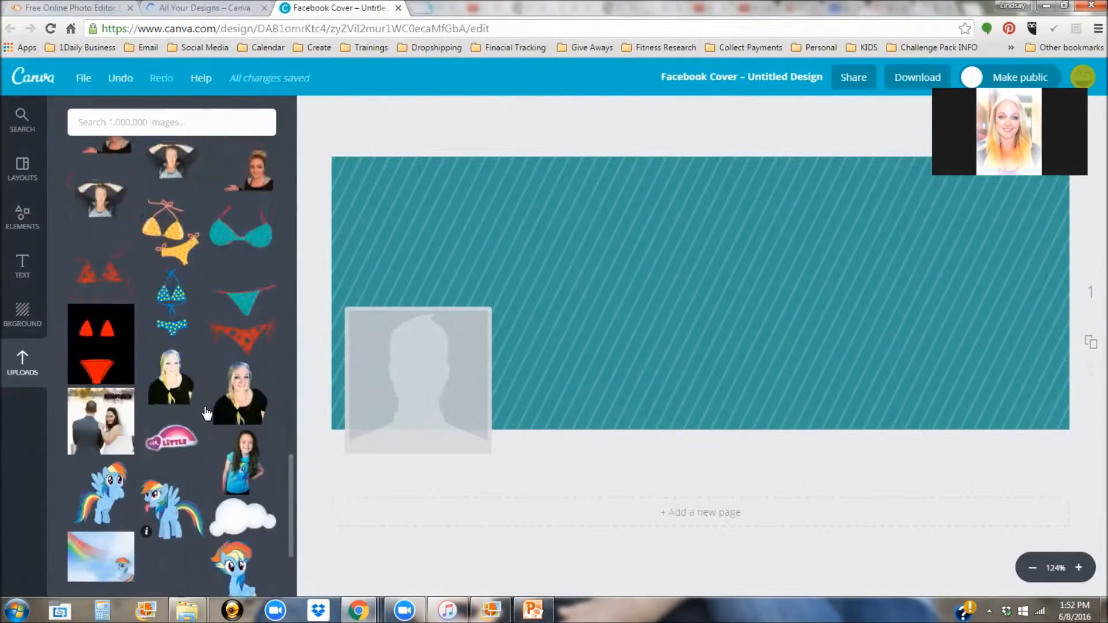
scroll(173, 323, "down", 3)
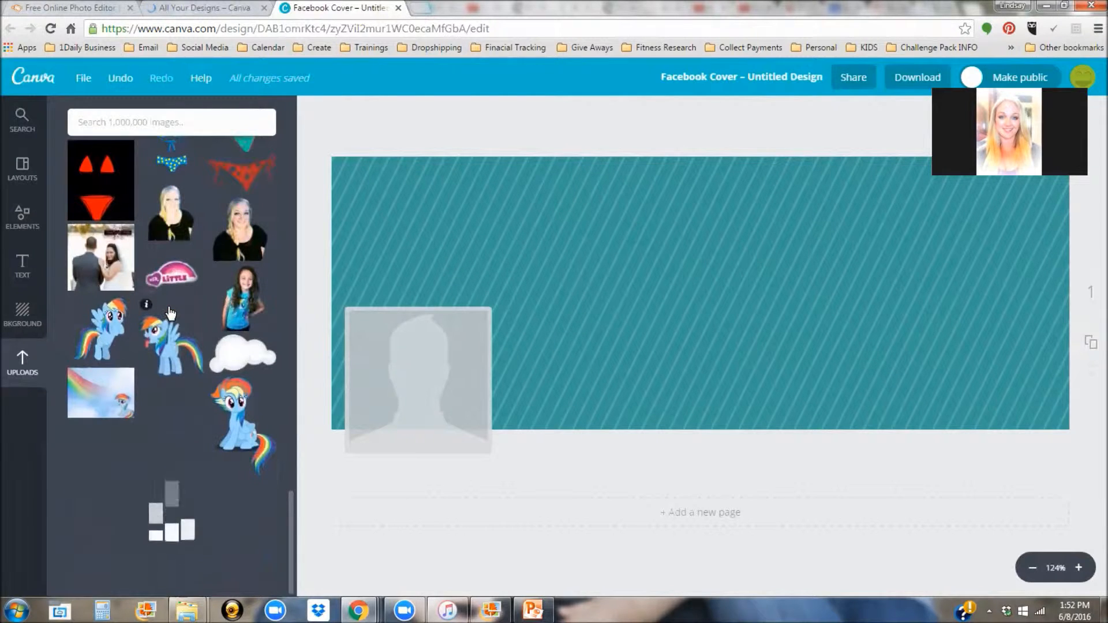
scroll(201, 326, "down", 4)
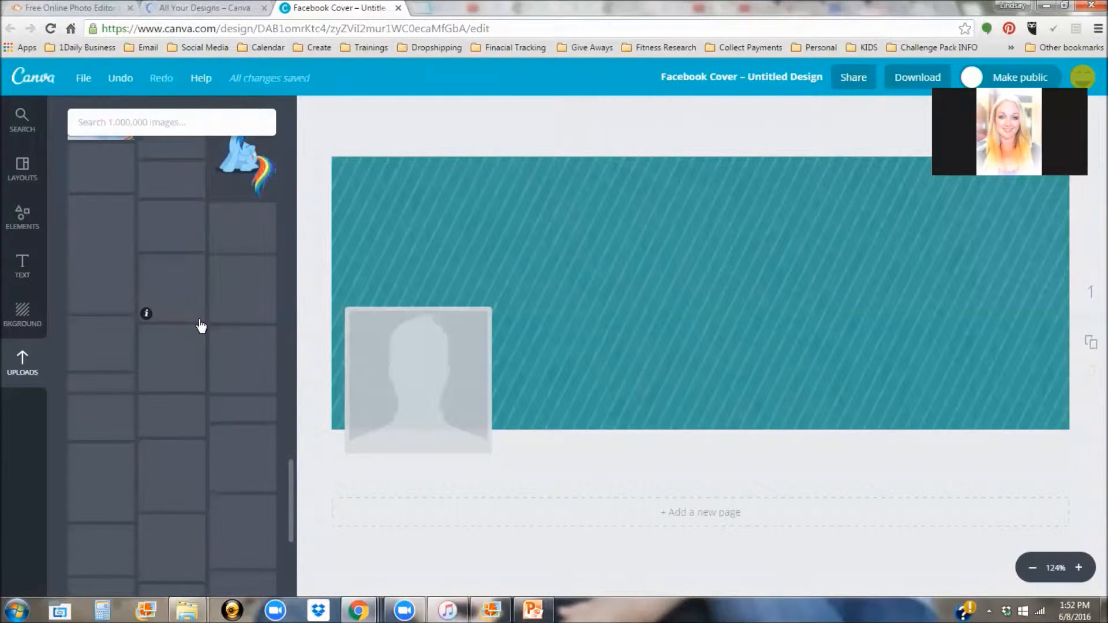
scroll(196, 325, "up", 3)
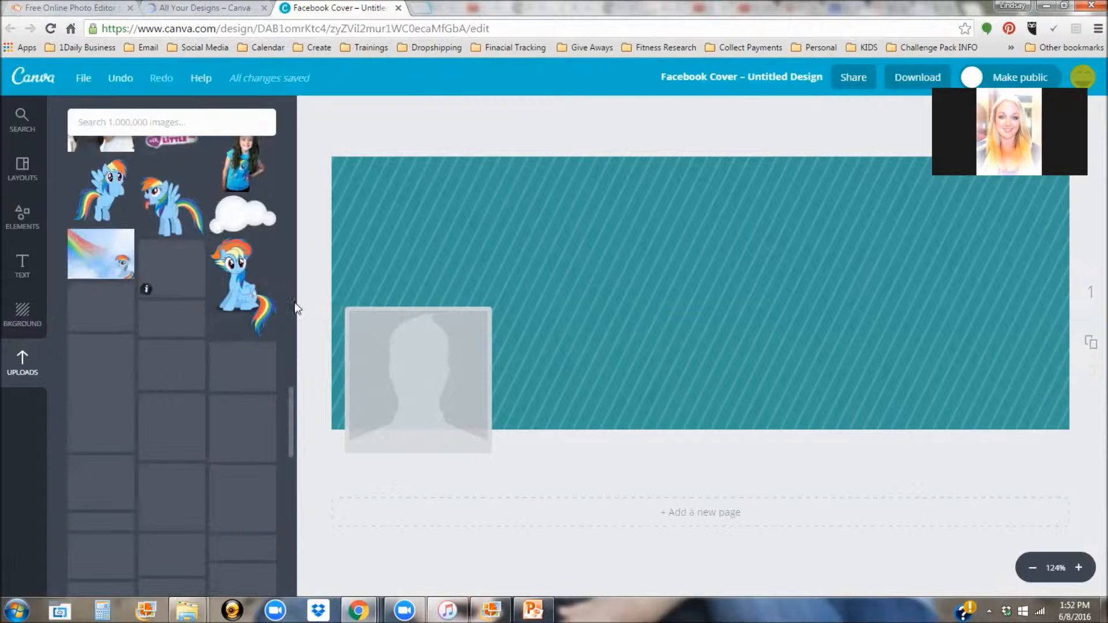
scroll(190, 285, "down", 5)
scroll(191, 286, "down", 3)
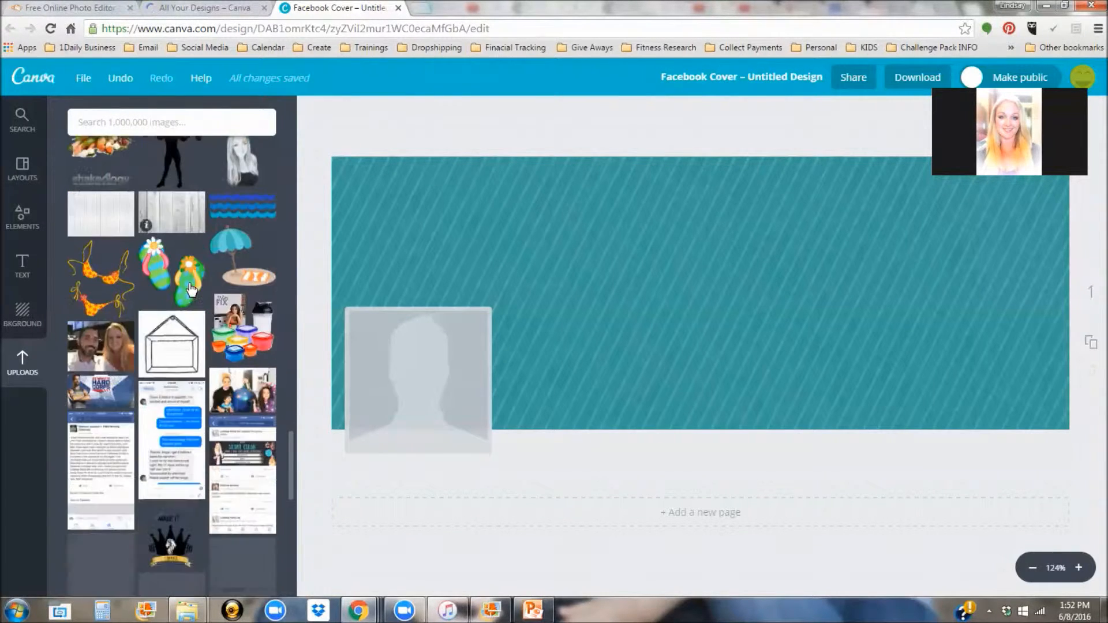
scroll(190, 296, "down", 8)
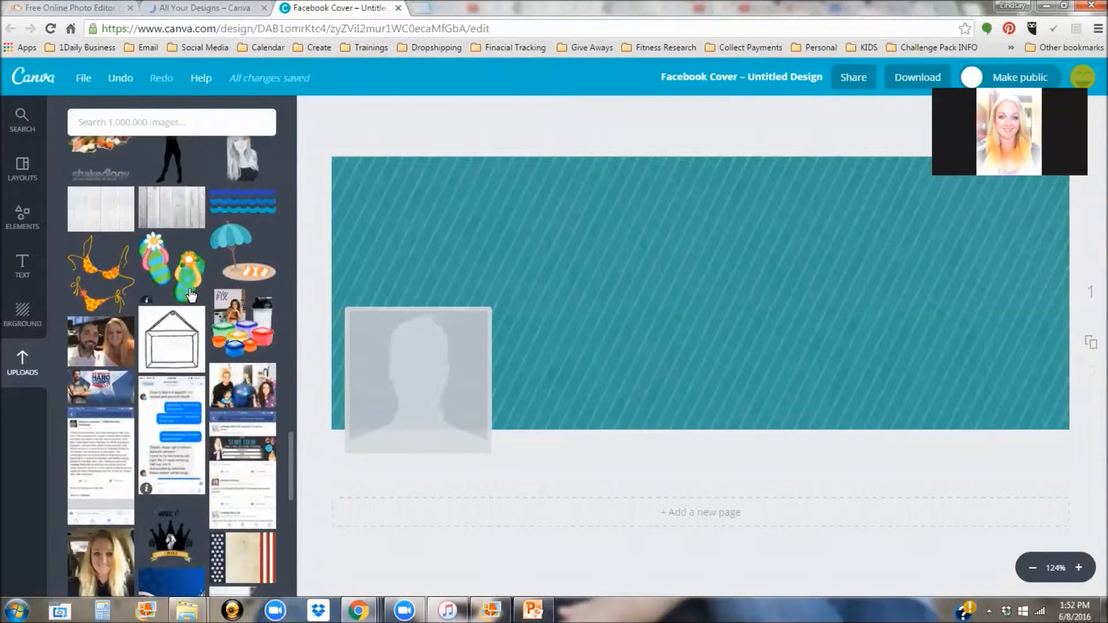
scroll(191, 298, "down", 2)
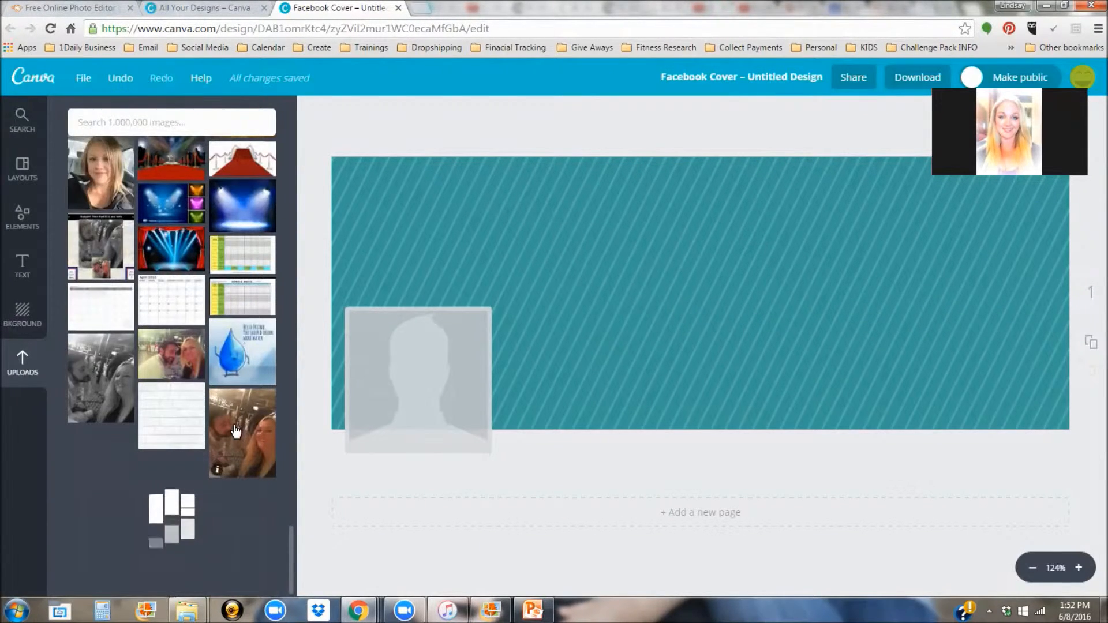
scroll(231, 426, "down", 2)
scroll(231, 426, "down", 10)
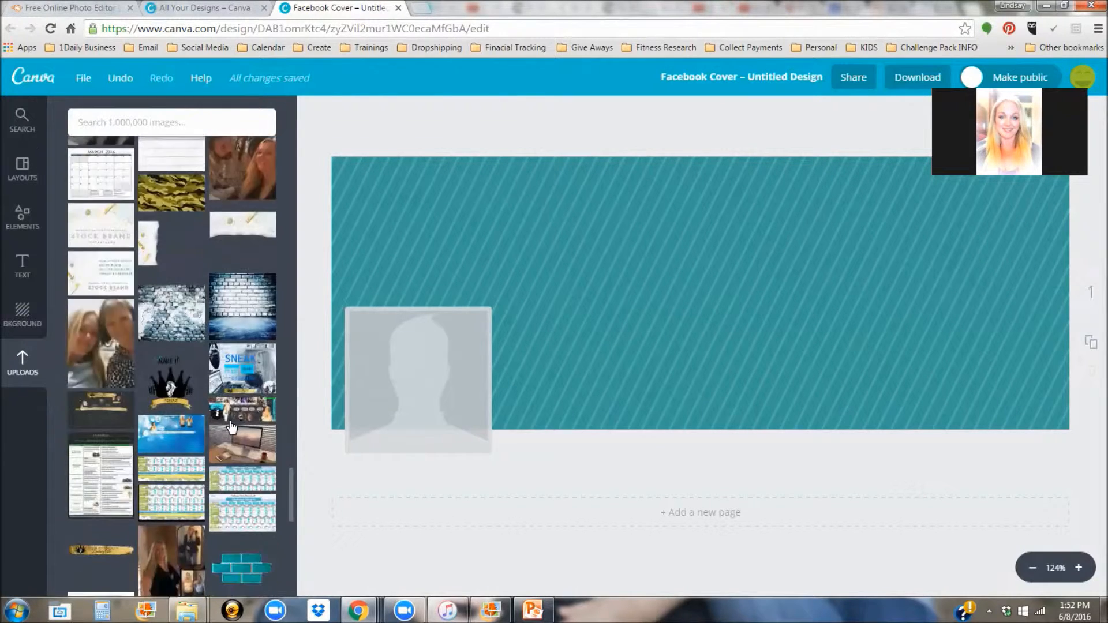
scroll(230, 426, "down", 10)
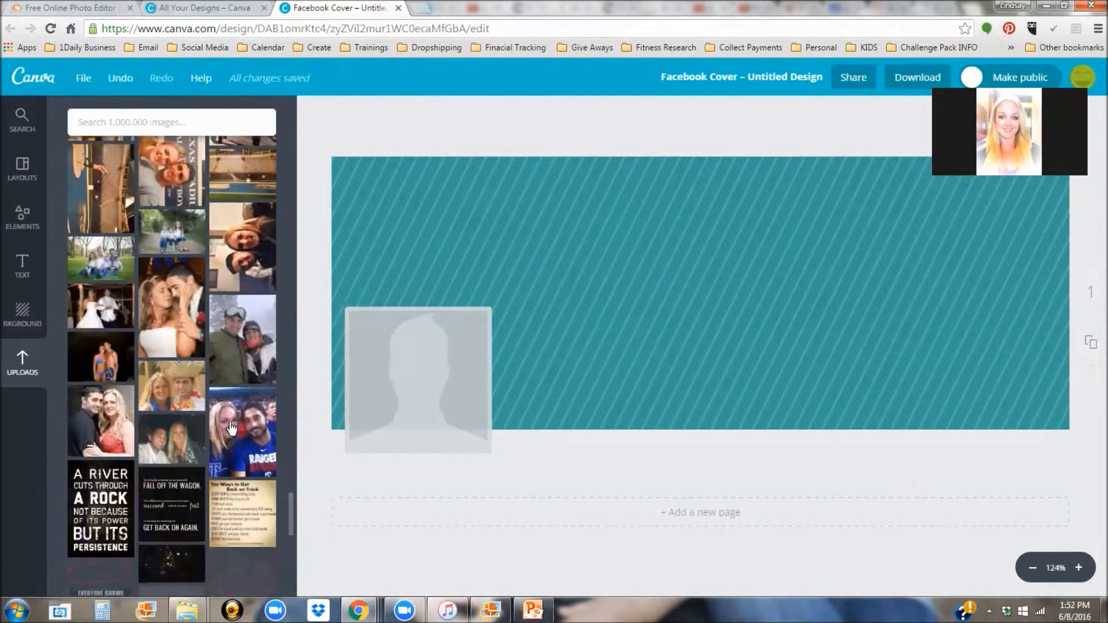
Step: Add the black-and-white portrait cutout from Uploads, resized and placed at the cover's top edge
left_click_drag(289, 503, 269, 297)
left_click(251, 318)
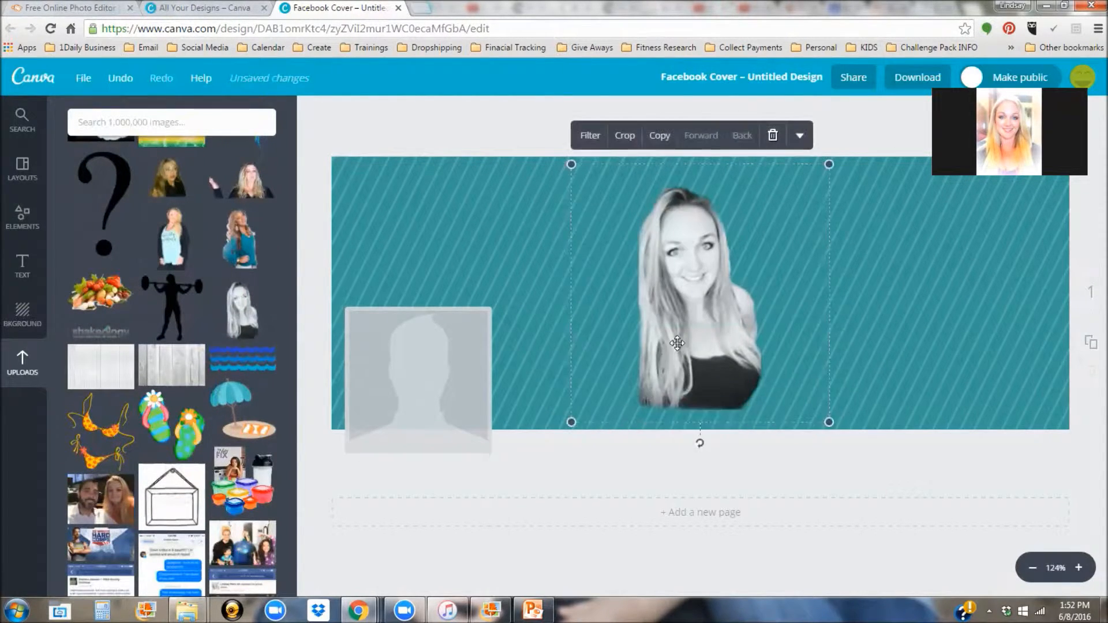
left_click_drag(685, 351, 686, 352)
left_click_drag(829, 422, 697, 434)
left_click_drag(640, 262, 619, 138)
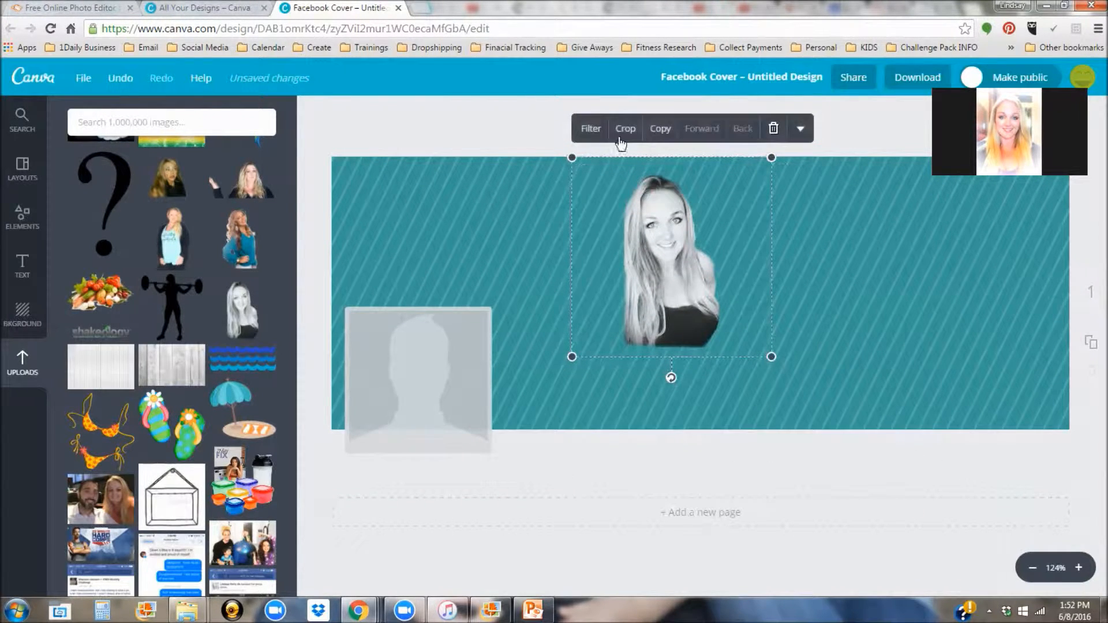
Step: Expand the portrait's crop to reveal more of the figure
double_click(711, 202)
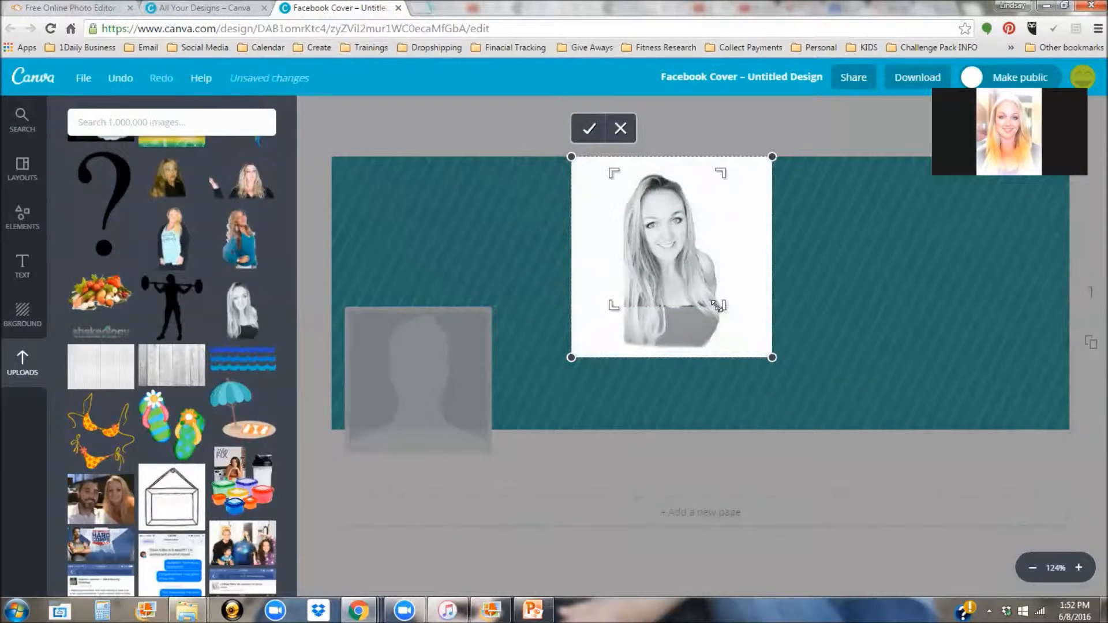
left_click_drag(723, 340, 730, 358)
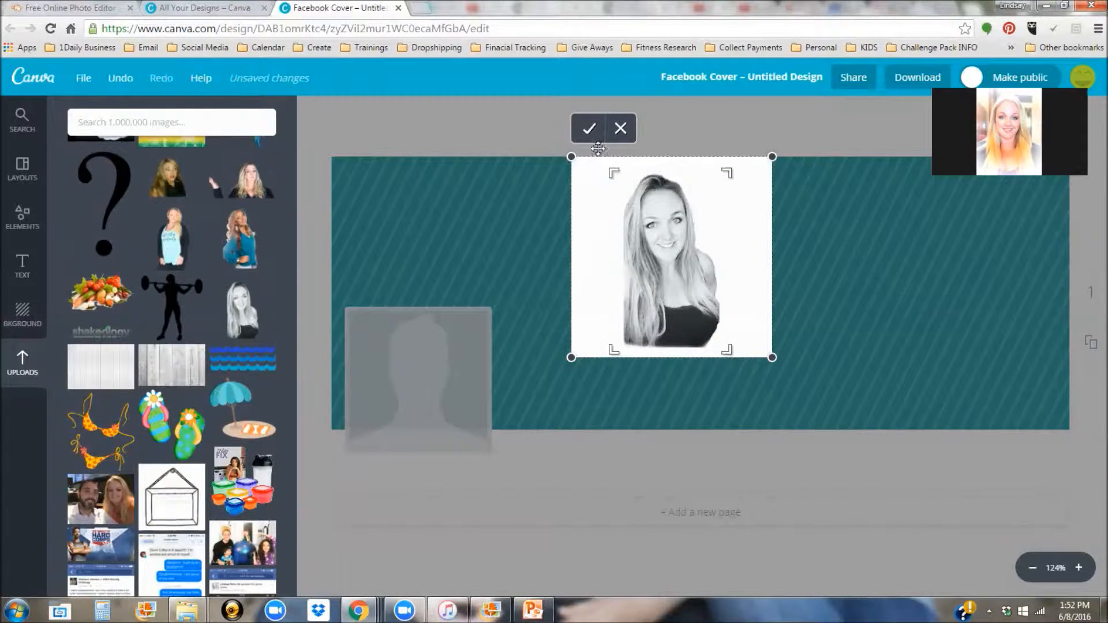
left_click(590, 128)
Step: Move the cropped portrait to the cover's left side and enlarge it there
left_click_drag(667, 277, 406, 337)
left_click_drag(438, 255, 539, 183)
mouse_move(385, 225)
left_mouse_down()
mouse_move(450, 222)
mouse_move(399, 233)
left_mouse_up()
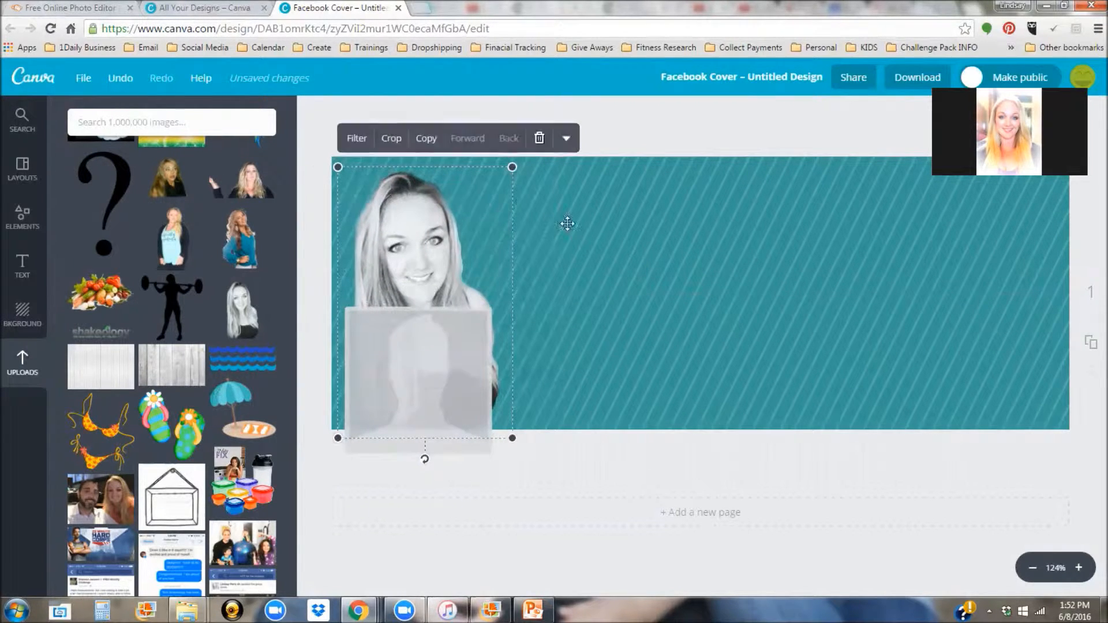
left_click(639, 129)
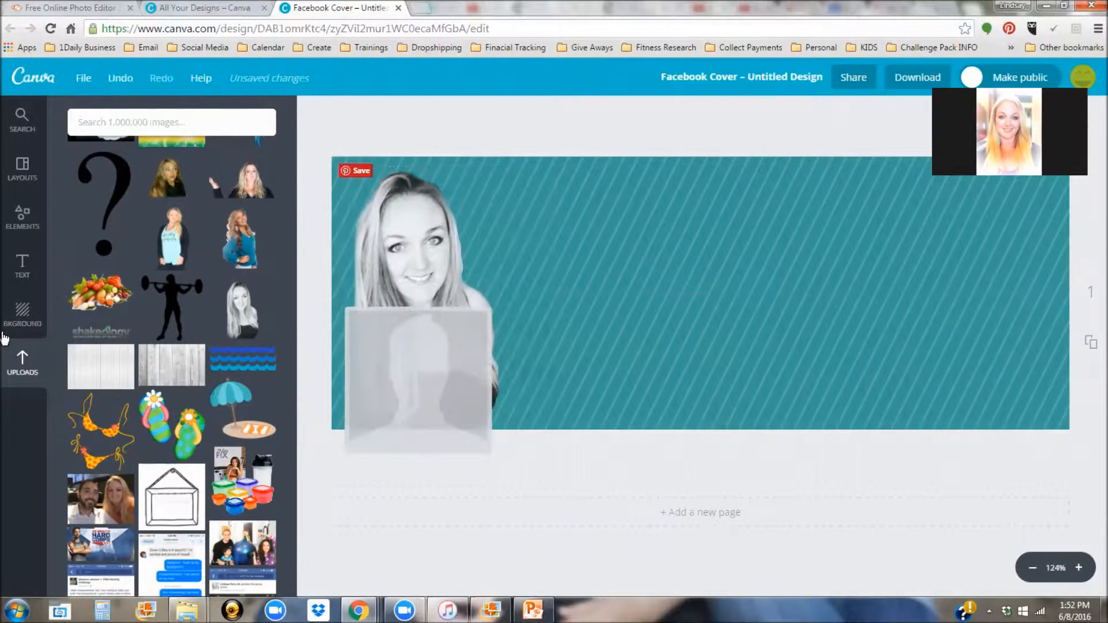
left_click(22, 270)
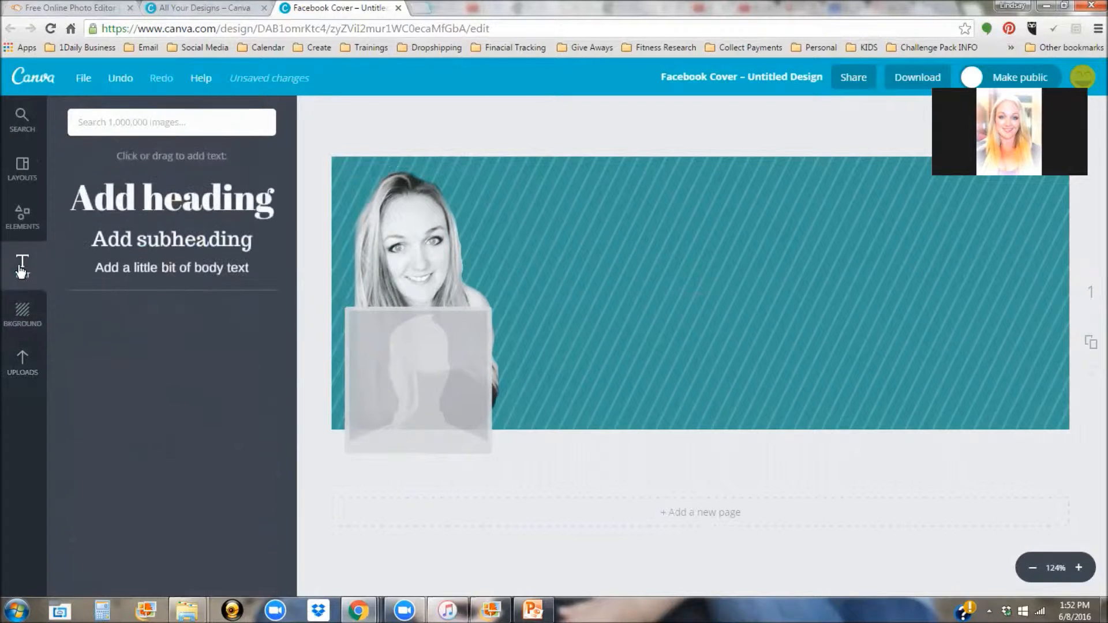
left_click(23, 364)
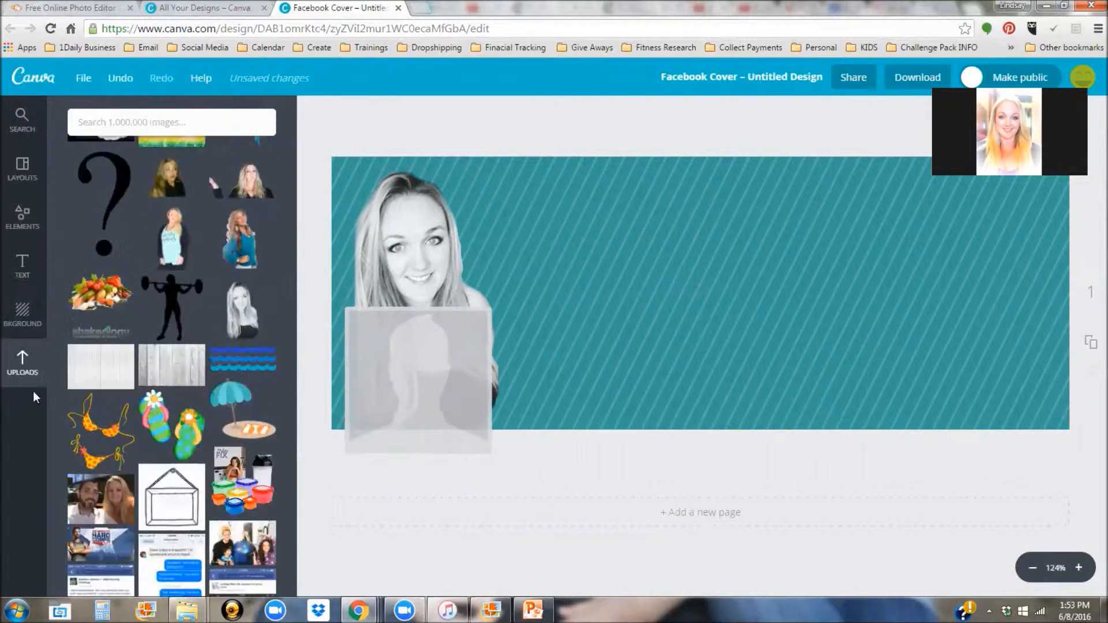
left_click(164, 372)
mouse_move(605, 284)
left_mouse_down()
mouse_move(515, 284)
mouse_move(610, 290)
left_mouse_up()
left_click(626, 128)
scroll(151, 383, "down", 20)
scroll(155, 386, "down", 15)
left_click_drag(290, 512, 291, 123)
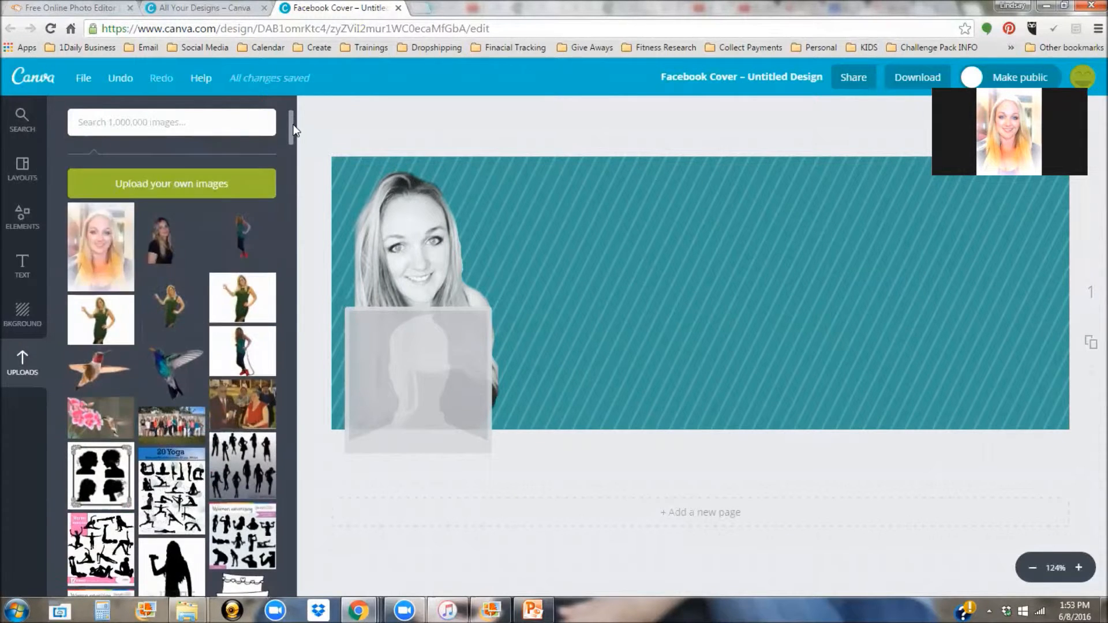
left_click(21, 265)
scroll(184, 462, "down", 10)
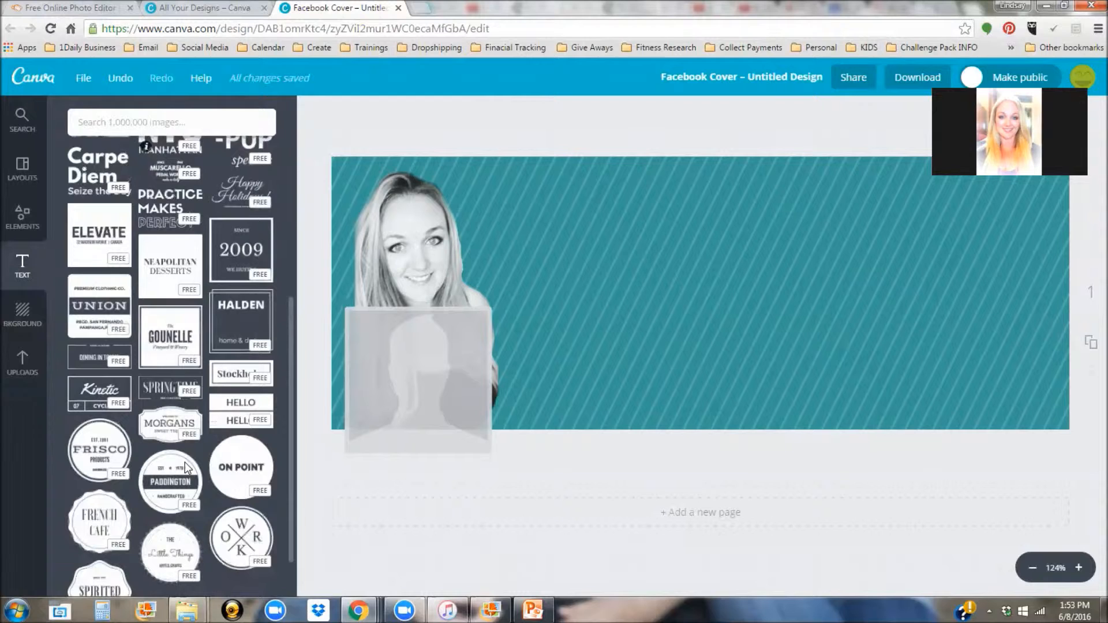
left_click_drag(407, 248, 964, 250)
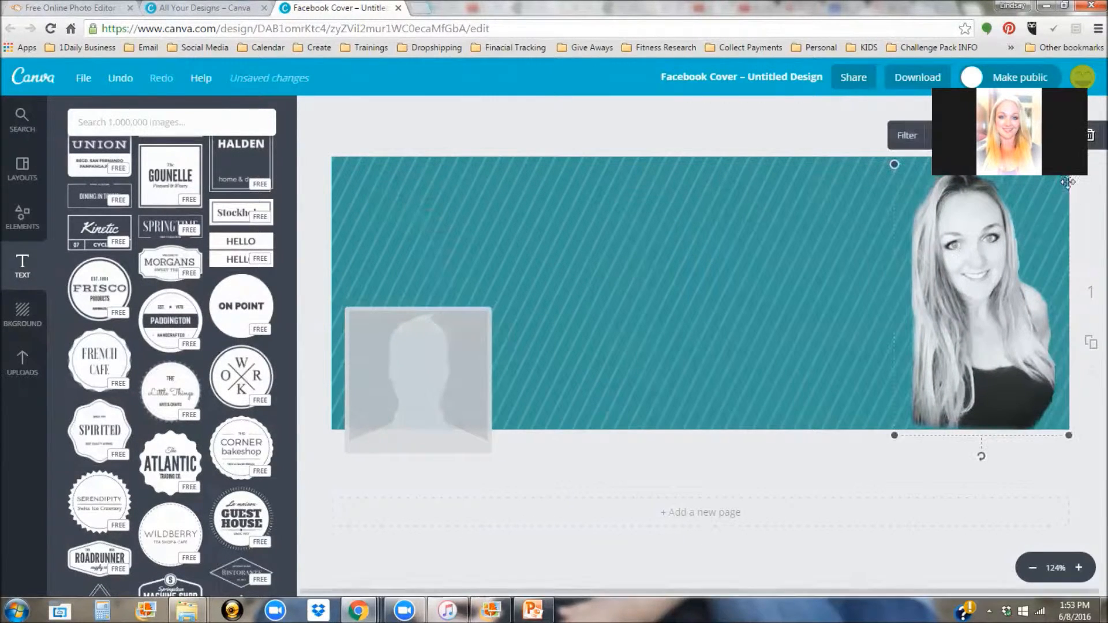
left_click_drag(935, 224, 840, 218)
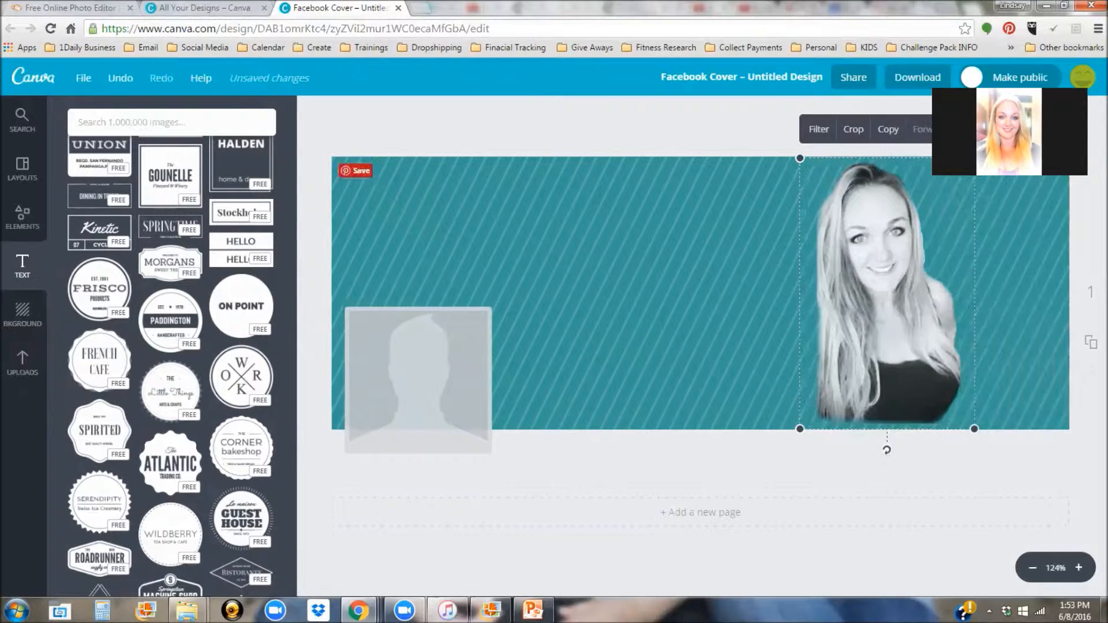
left_click(1028, 129)
left_click(1036, 201)
left_click_drag(919, 296, 1002, 308)
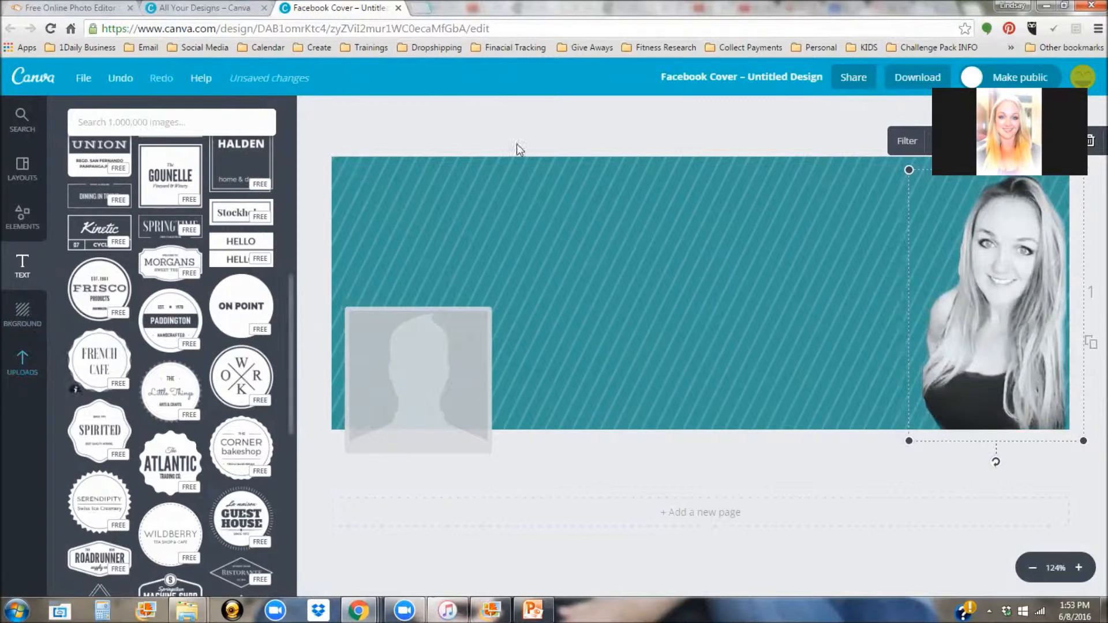
scroll(123, 340, "down", 10)
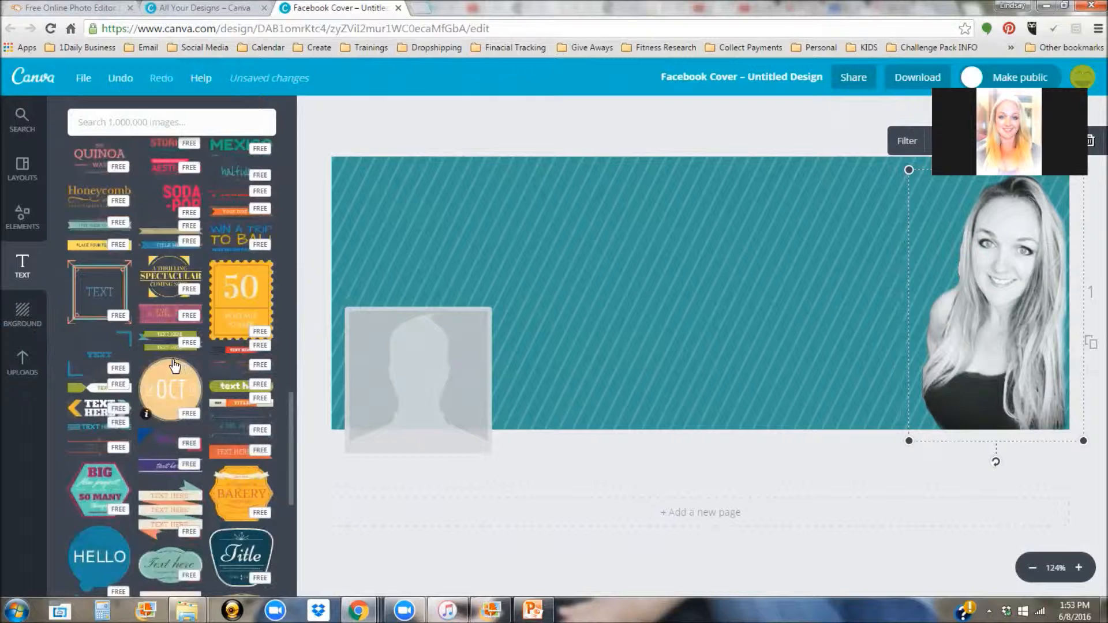
scroll(176, 368, "down", 4)
scroll(172, 365, "down", 3)
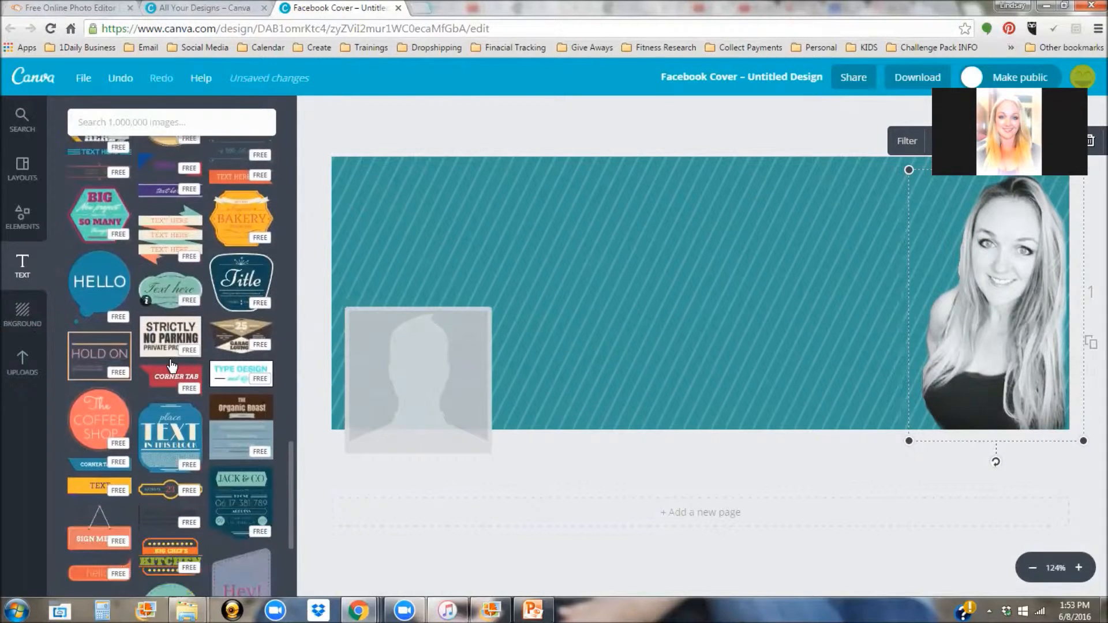
scroll(172, 366, "up", 3)
scroll(172, 364, "up", 6)
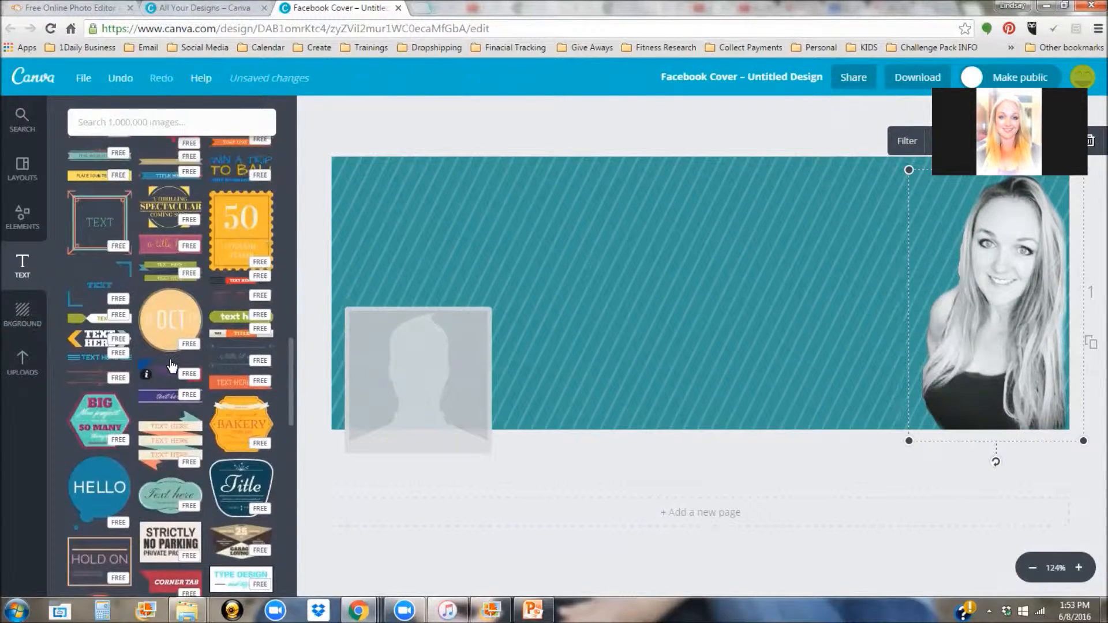
scroll(172, 365, "up", 3)
scroll(172, 366, "down", 9)
scroll(170, 366, "down", 4)
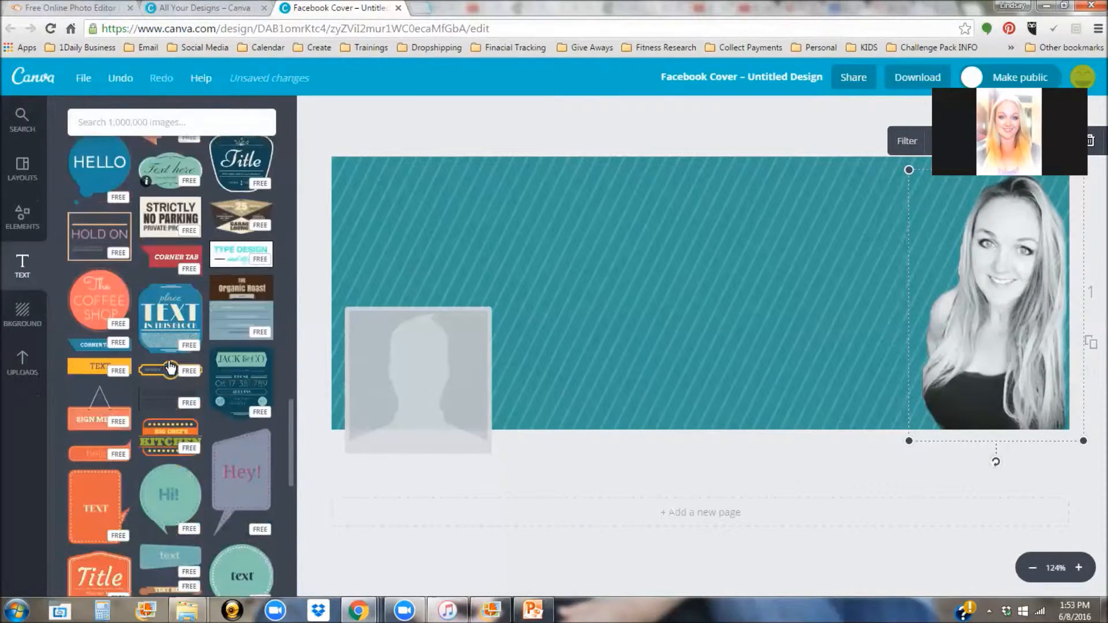
scroll(170, 365, "up", 6)
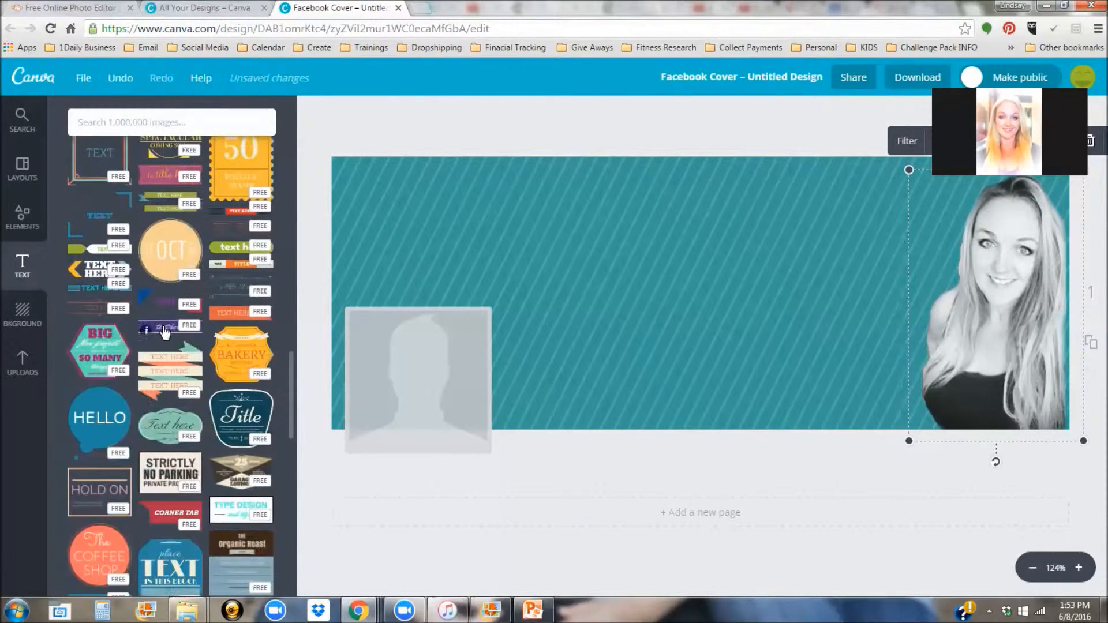
Step: Add the purple 'text here' banner template and stretch it wide across the cover's middle
left_click(167, 365)
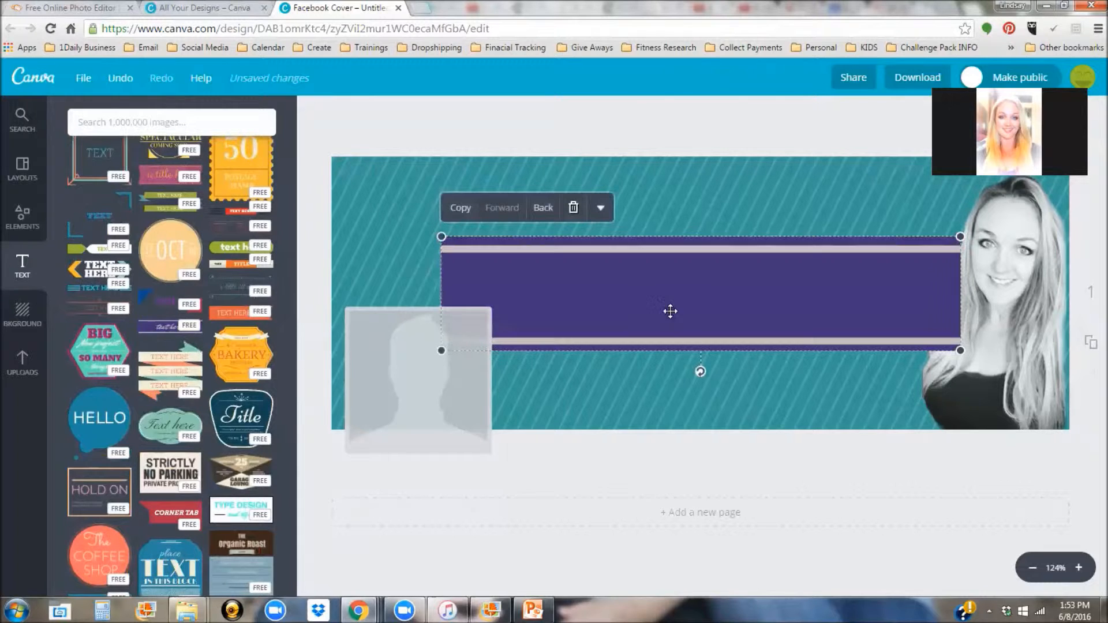
left_click_drag(670, 309, 624, 292)
left_click_drag(791, 235, 1066, 175)
key("ctrl+z")
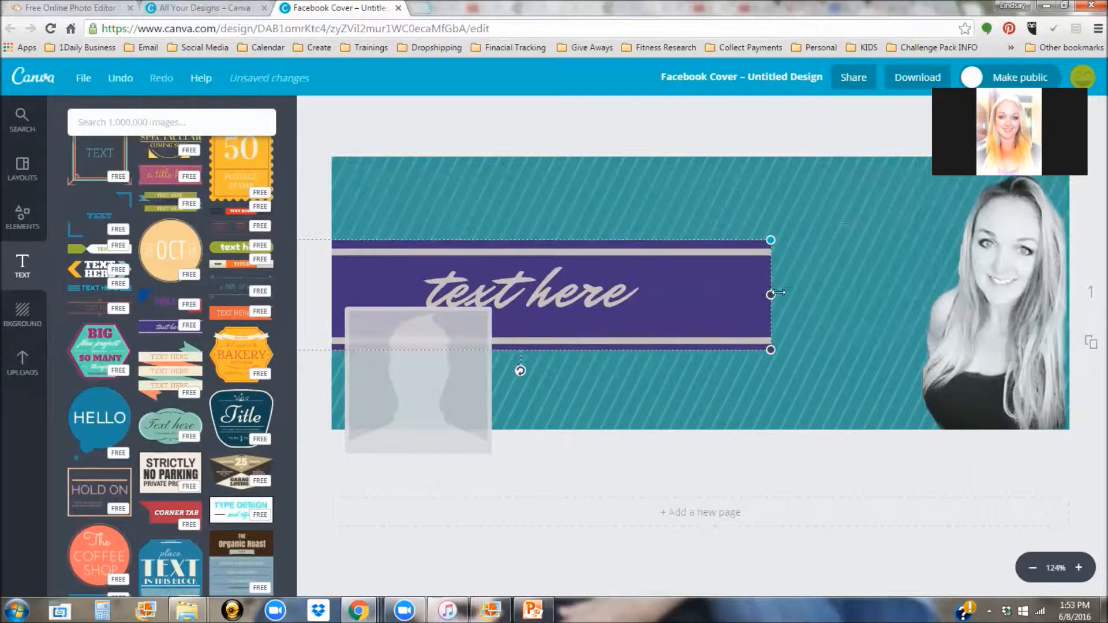
left_click_drag(780, 297, 1074, 297)
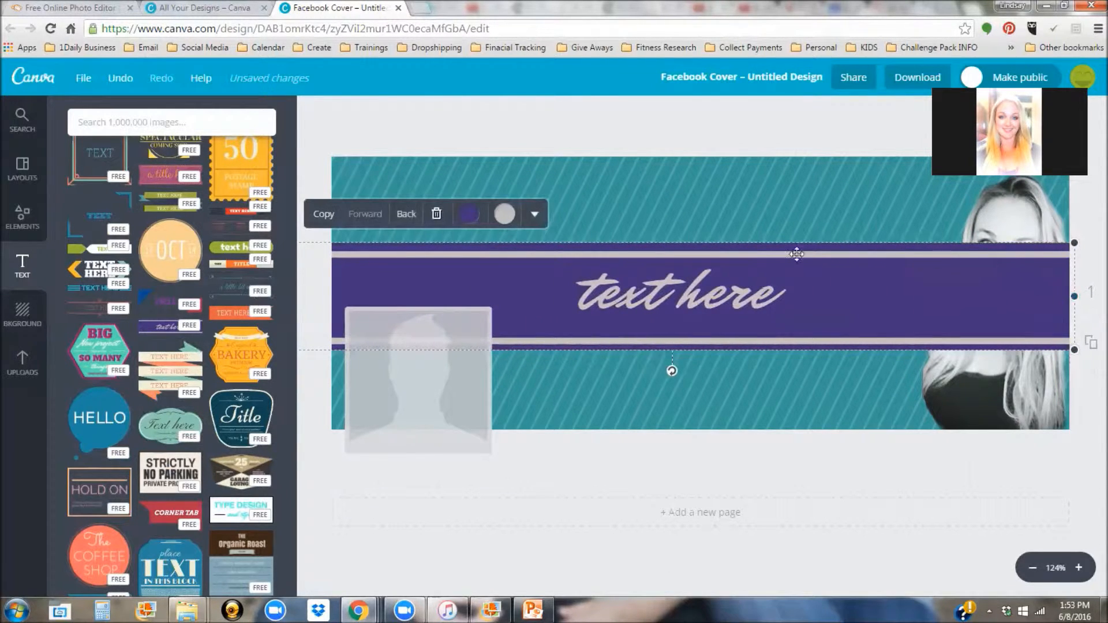
Step: Bring the portrait in front of the banner and nudge it slightly up and right
left_click(1024, 217)
left_click(1019, 141)
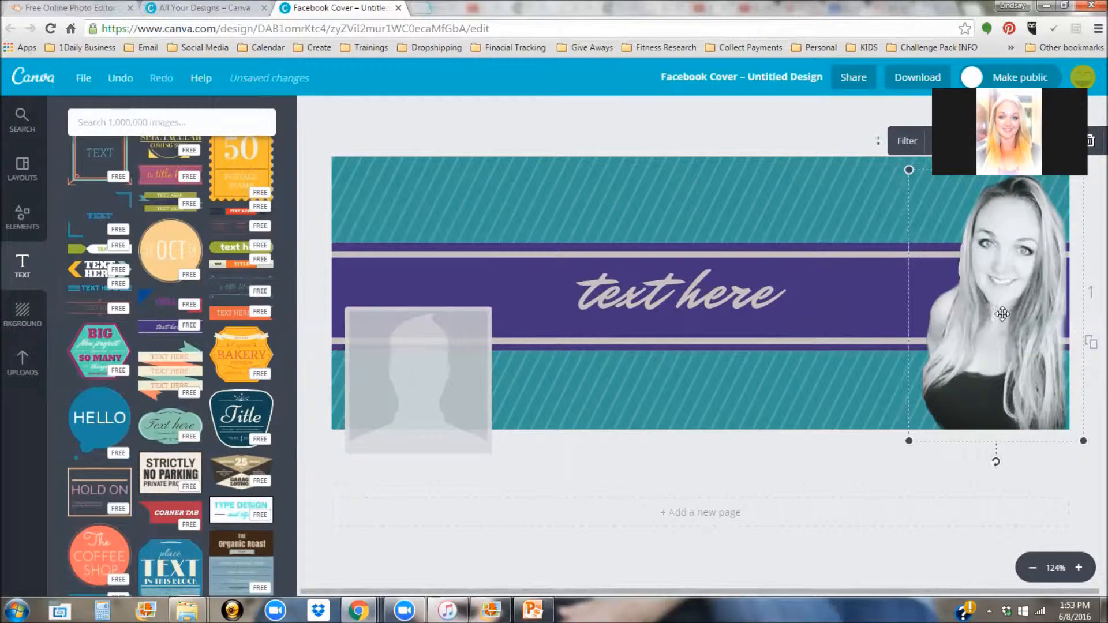
left_click_drag(989, 310, 1007, 313)
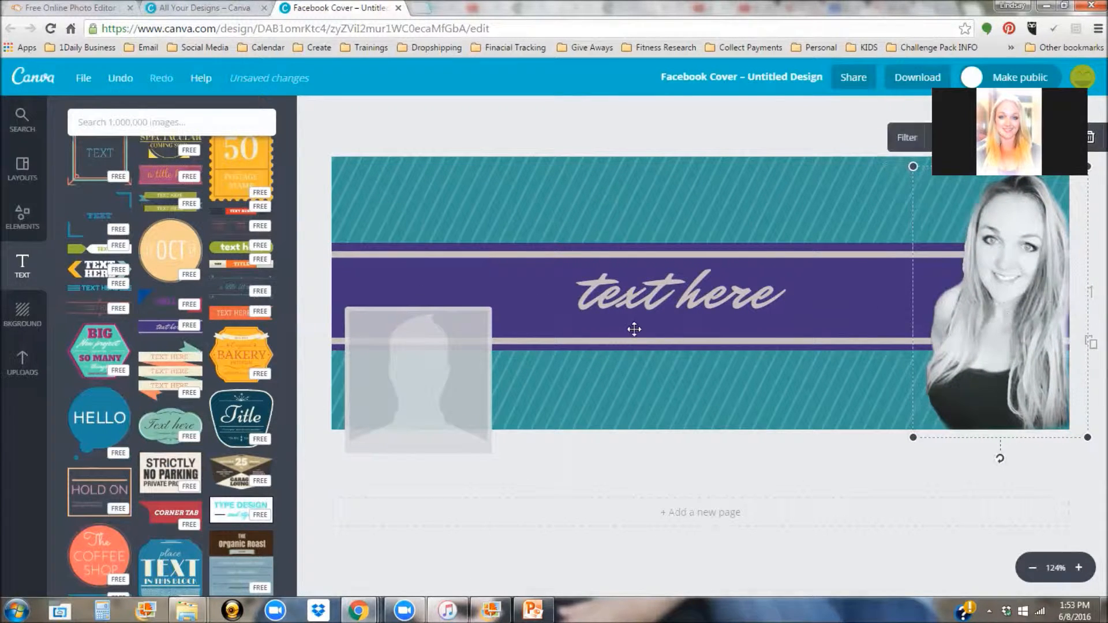
left_click(853, 277)
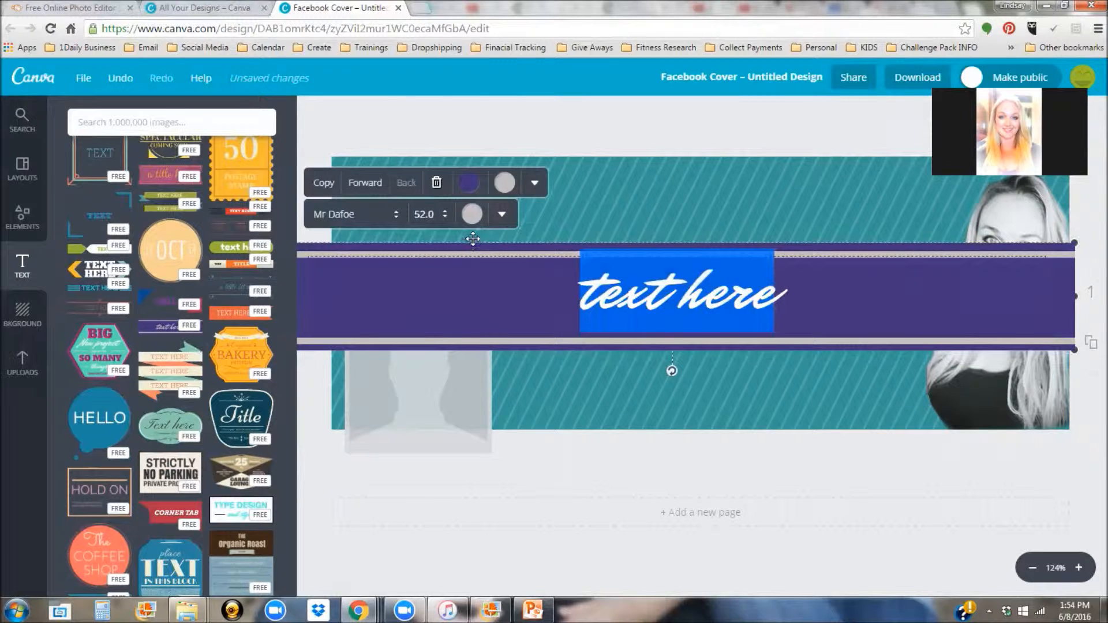
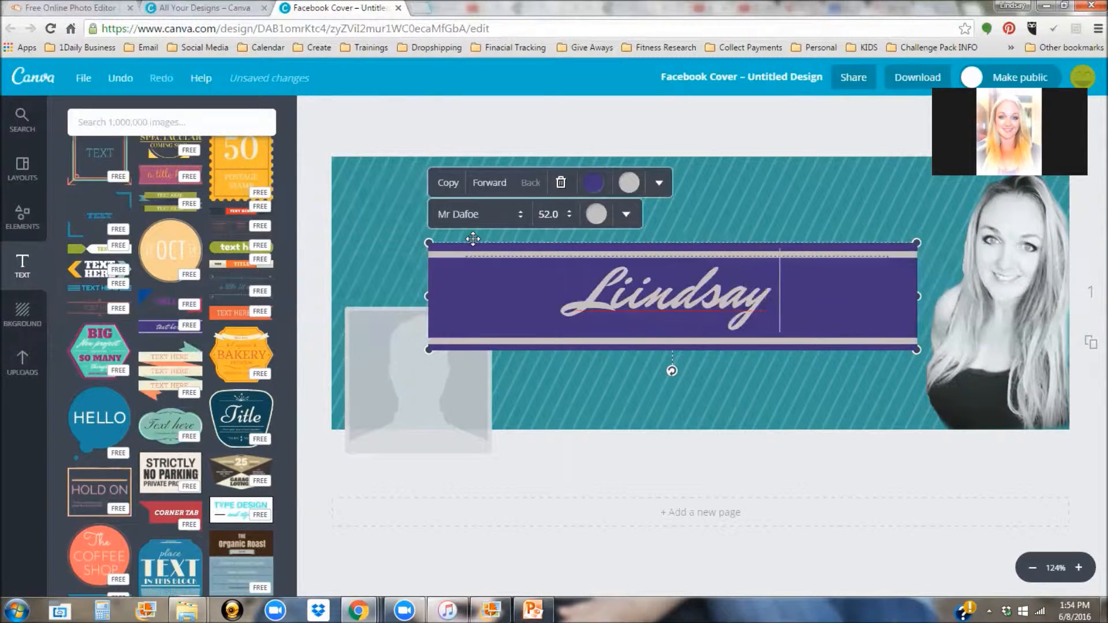
Step: Replace 'text here' with the person's name, removing the doubled letter typo
left_click(611, 293)
key("BackSpace")
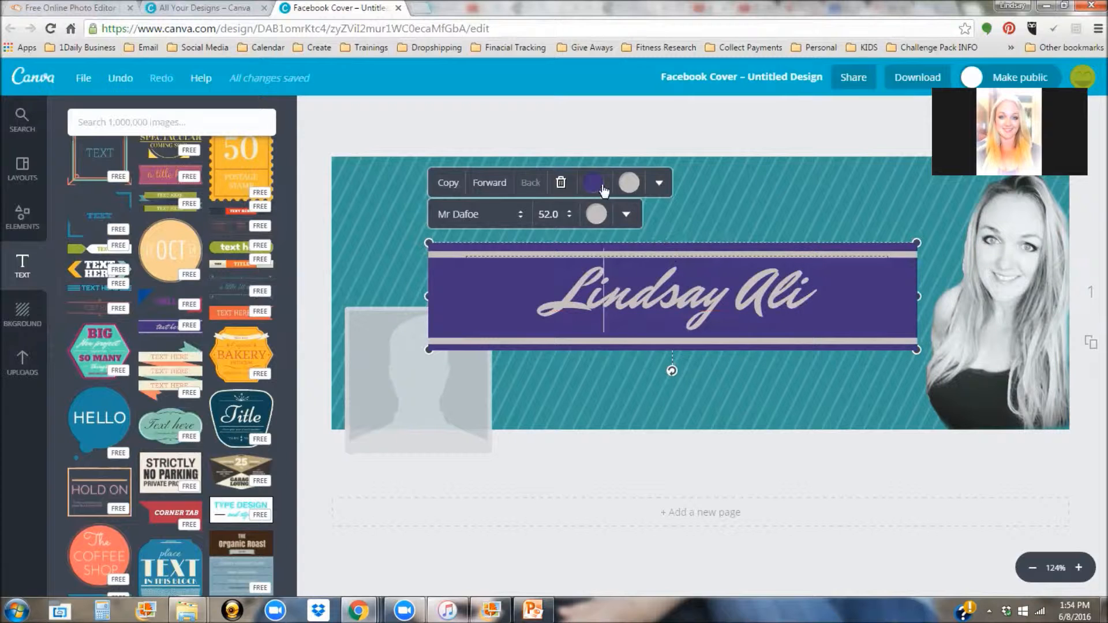
Step: Make the banner shape white with black border lines and the name text black
left_click(596, 215)
left_click(612, 229)
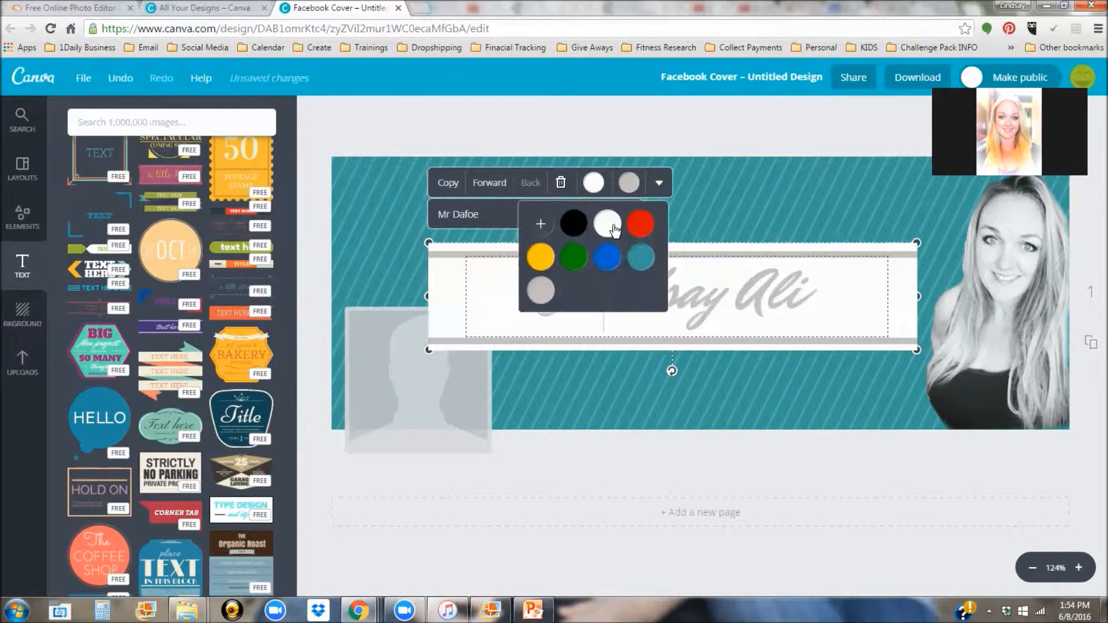
left_click(574, 227)
left_click(607, 227)
left_click(630, 184)
left_click(609, 224)
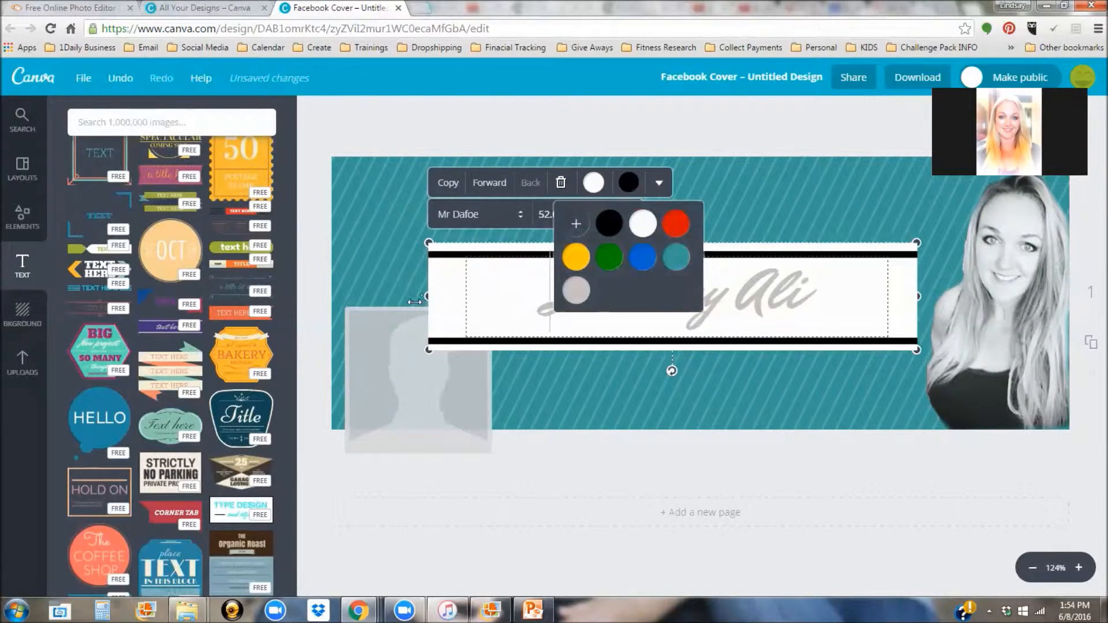
left_click_drag(428, 298, 377, 294)
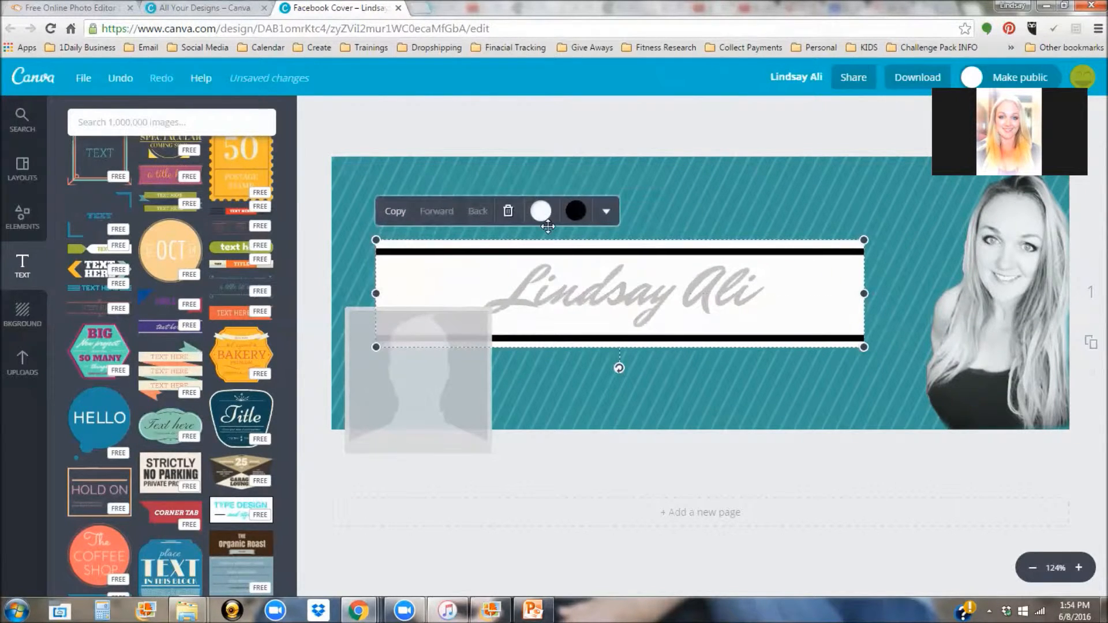
left_click(549, 288)
left_click(545, 212)
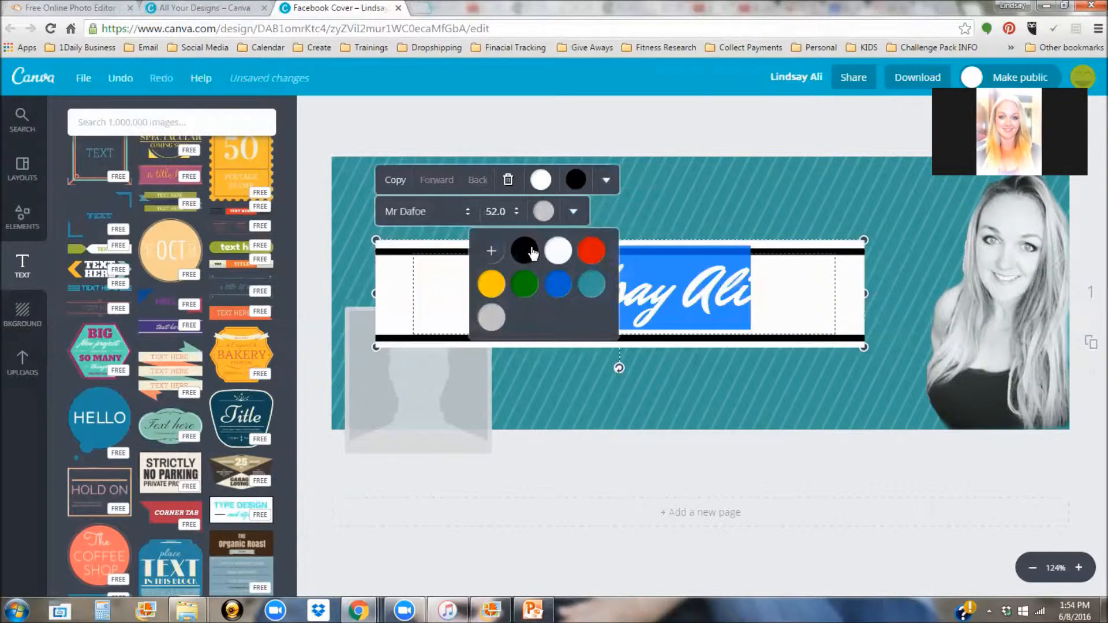
left_click(726, 297)
Step: Stretch the banner and its text box edge to edge across the cover
left_click_drag(865, 294, 1103, 292)
left_click_drag(373, 295, 333, 294)
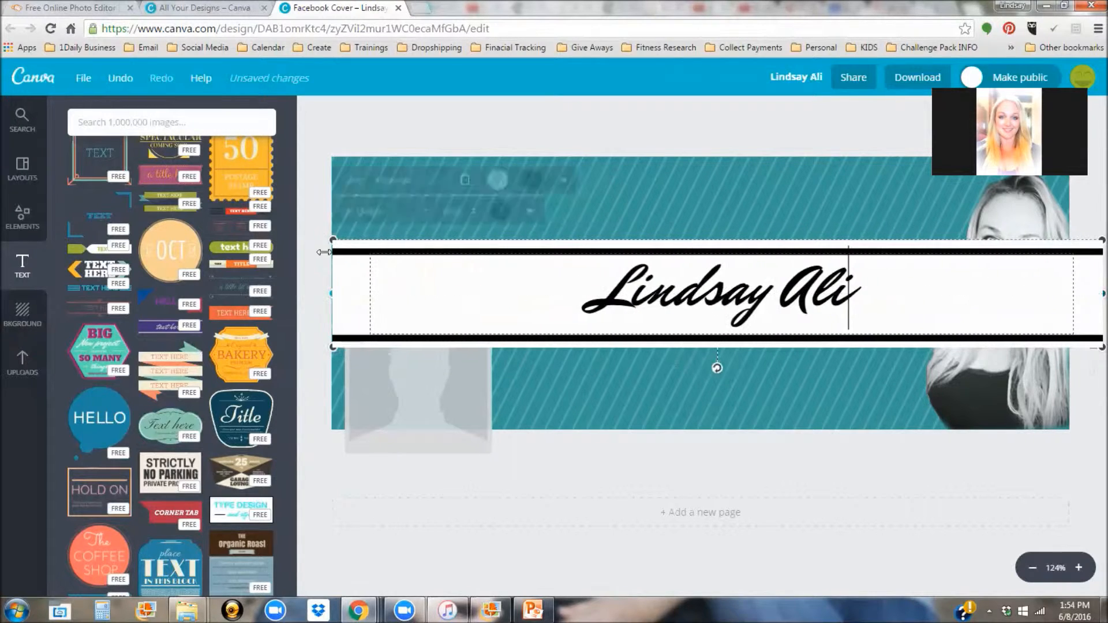
left_click_drag(333, 240, 398, 250)
left_click_drag(394, 297, 299, 301)
left_click(854, 278)
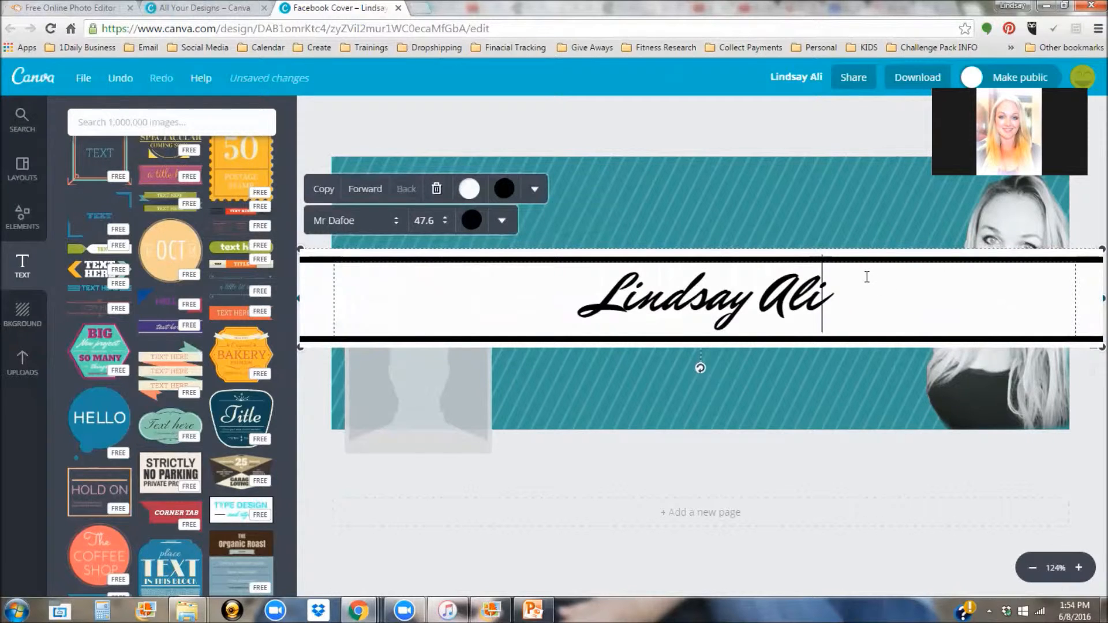
left_click(866, 249)
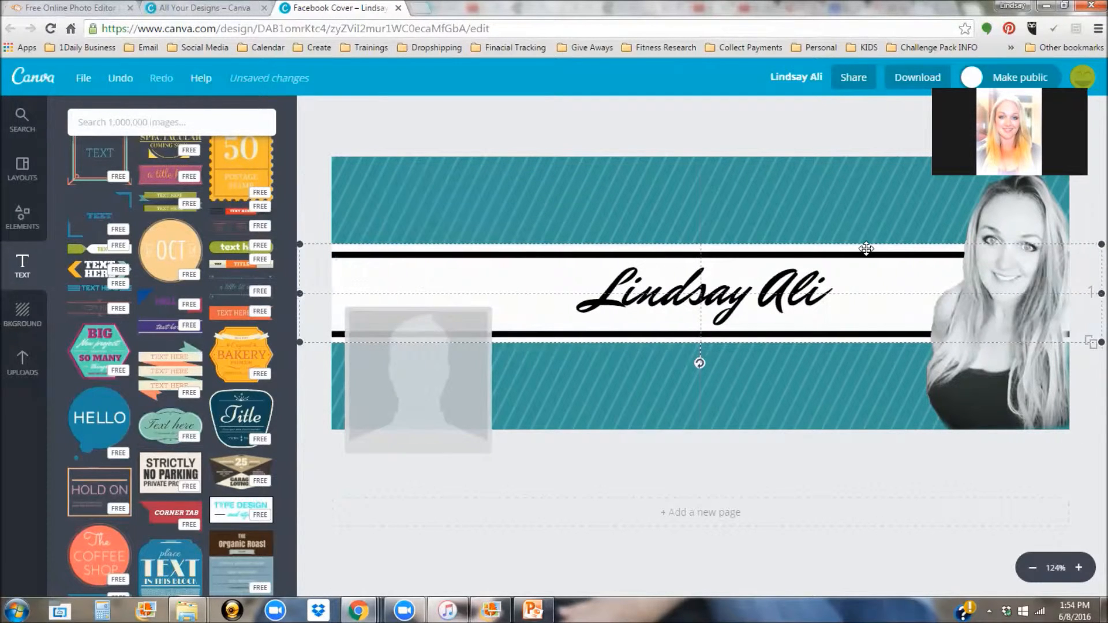
left_click(660, 138)
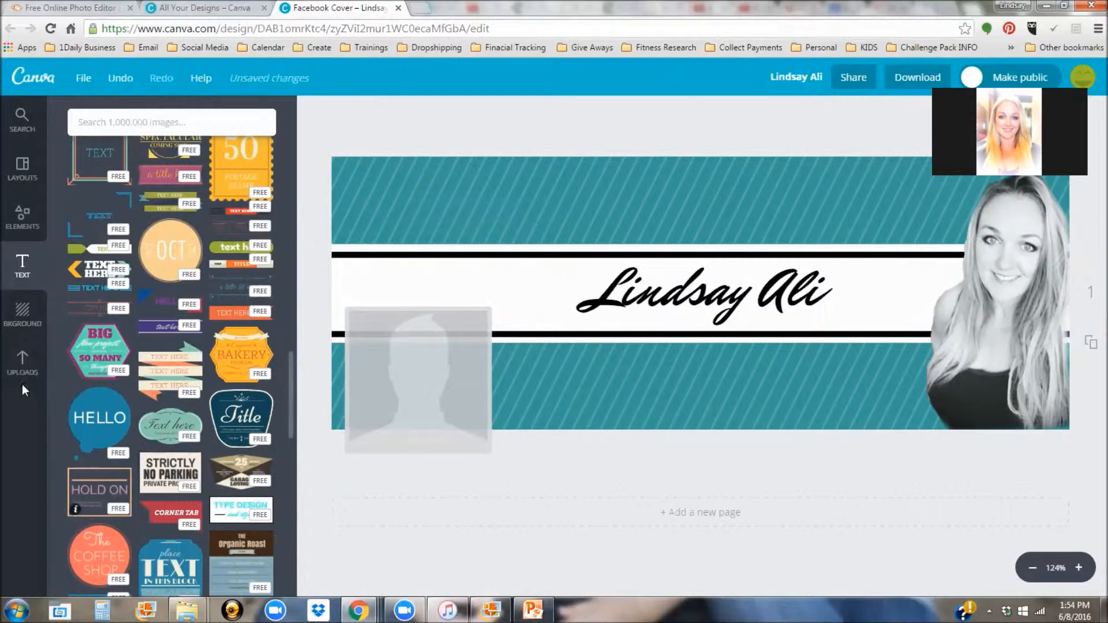
Step: Add the barbell silhouette from Uploads, shrunk into a small tilted graphic at the upper left
left_click(23, 363)
scroll(132, 440, "down", 3)
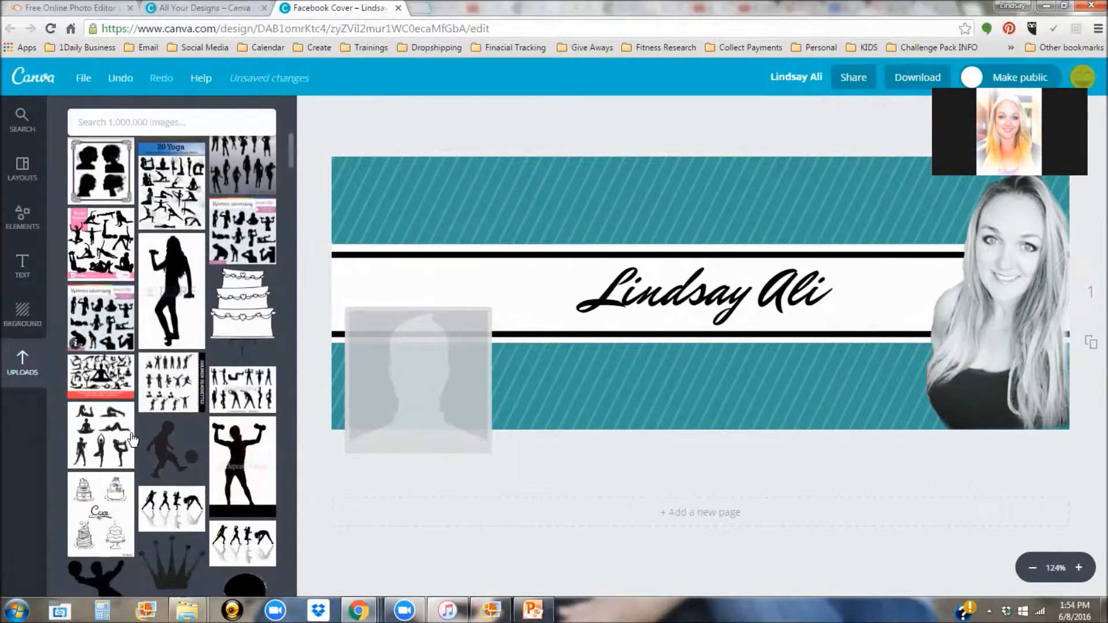
scroll(132, 440, "down", 10)
scroll(132, 444, "up", 6)
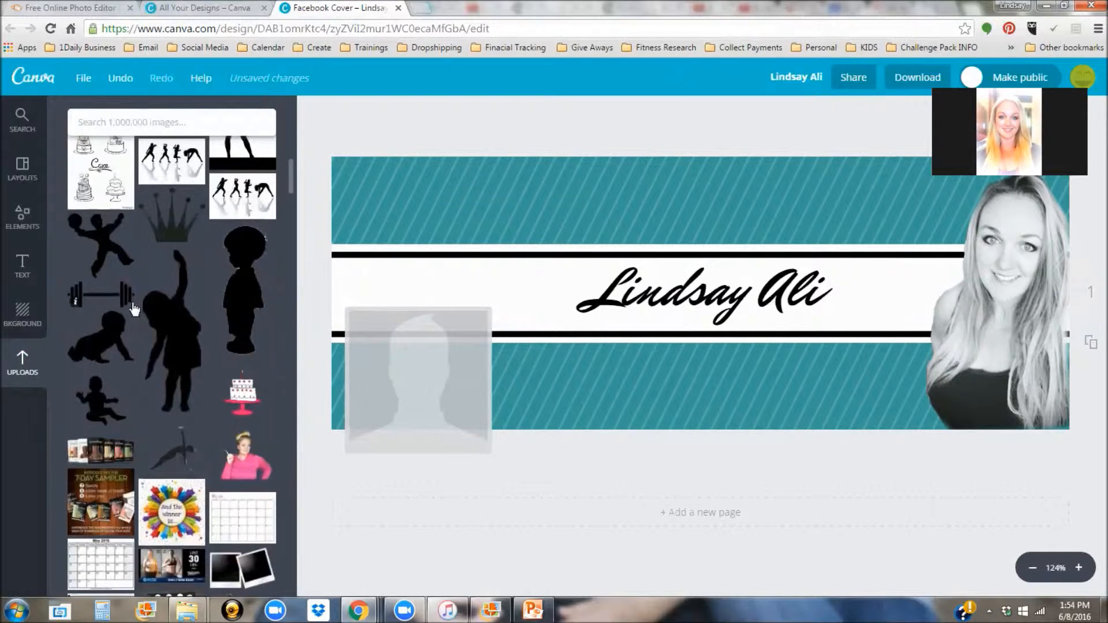
left_click(132, 310)
left_click_drag(1037, 423, 459, 300)
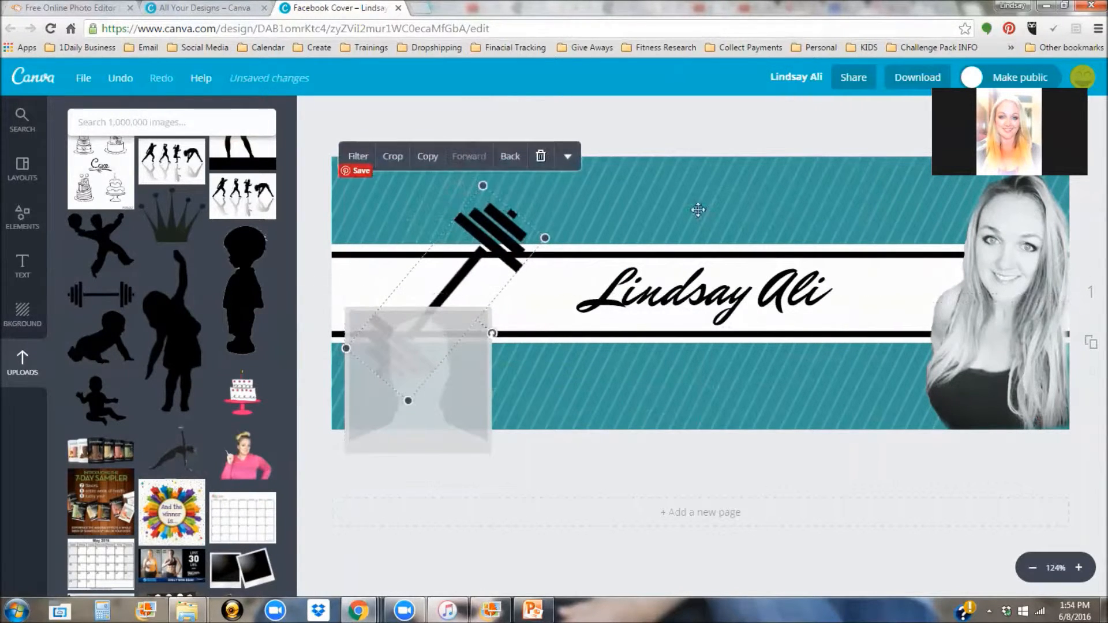
left_click(725, 131)
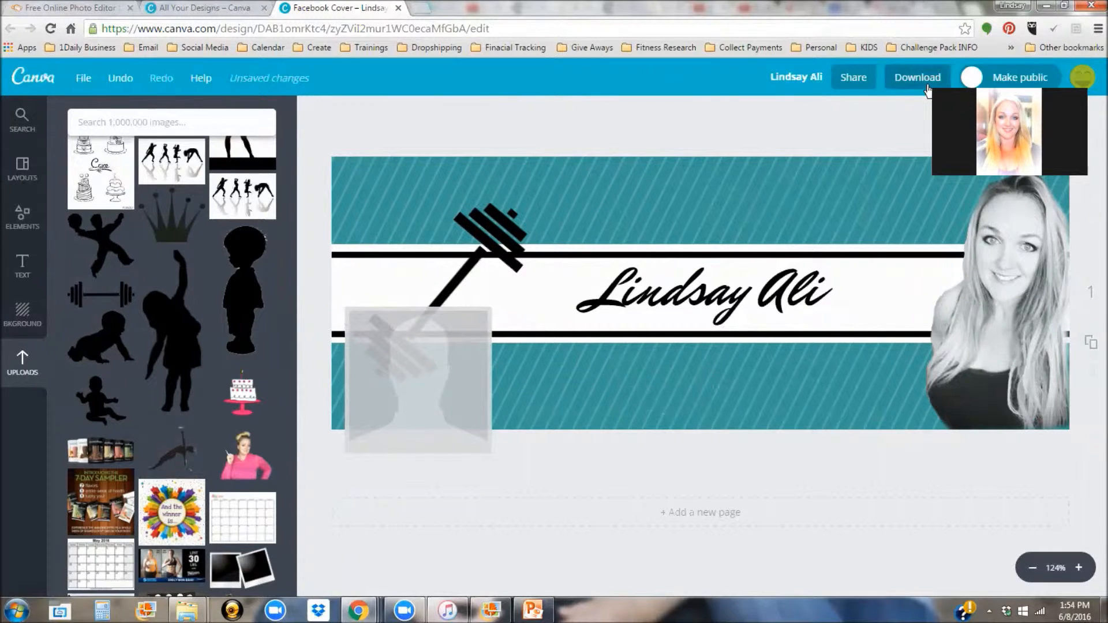
Step: Check the Download options and dismiss them without downloading
left_click(926, 88)
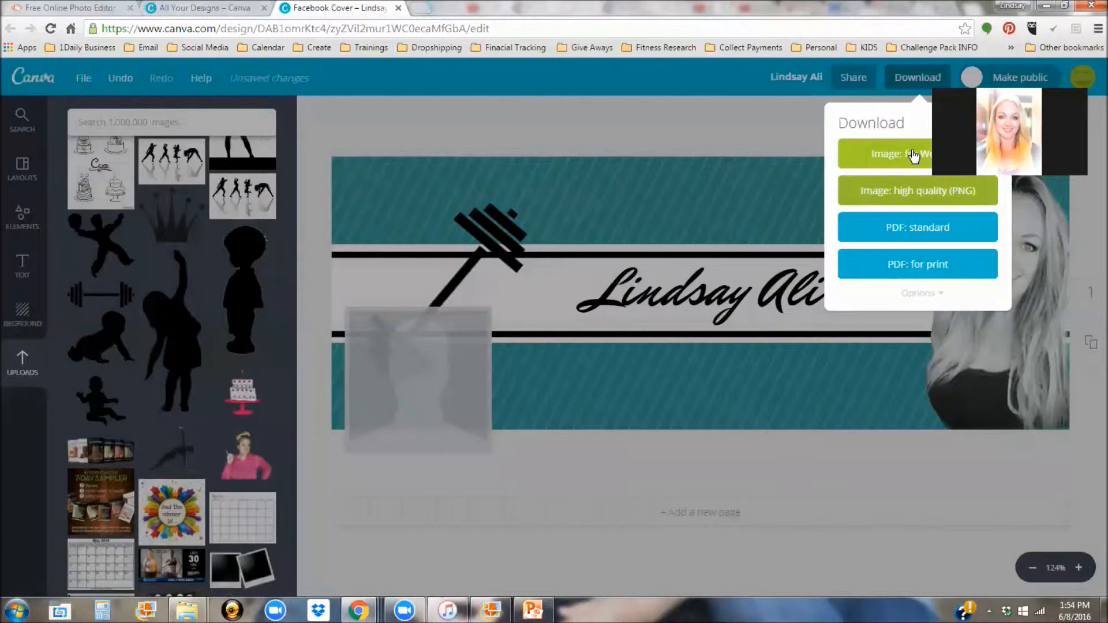
left_click(449, 137)
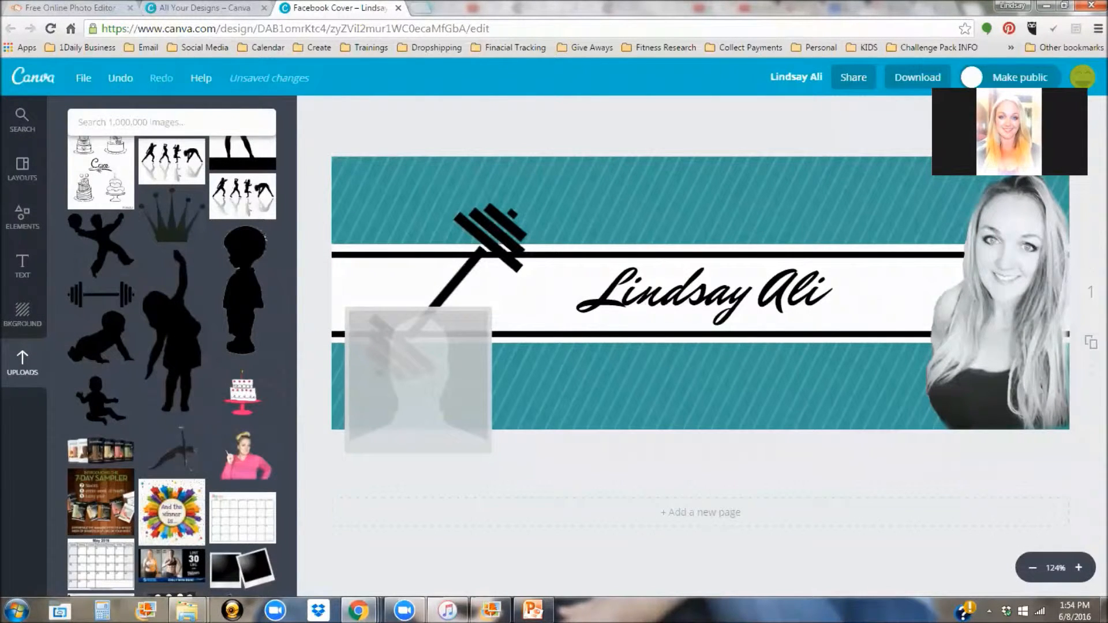
scroll(144, 370, "up", 10)
scroll(147, 368, "down", 15)
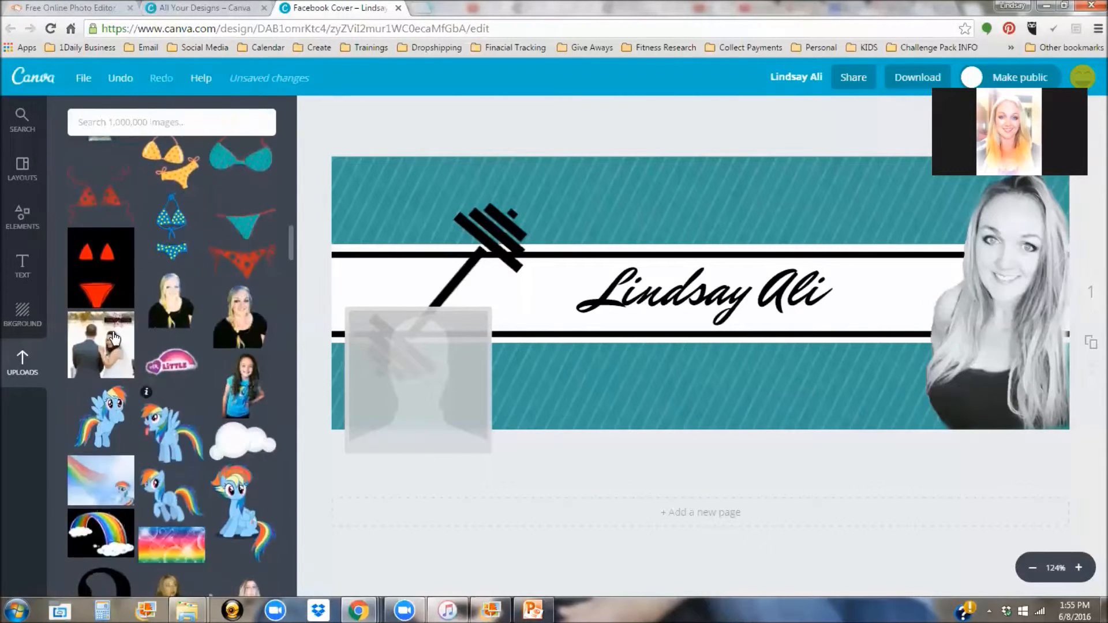
scroll(131, 371, "down", 5)
Step: Browse the Text panel's design templates beside the finished cover
left_click(24, 267)
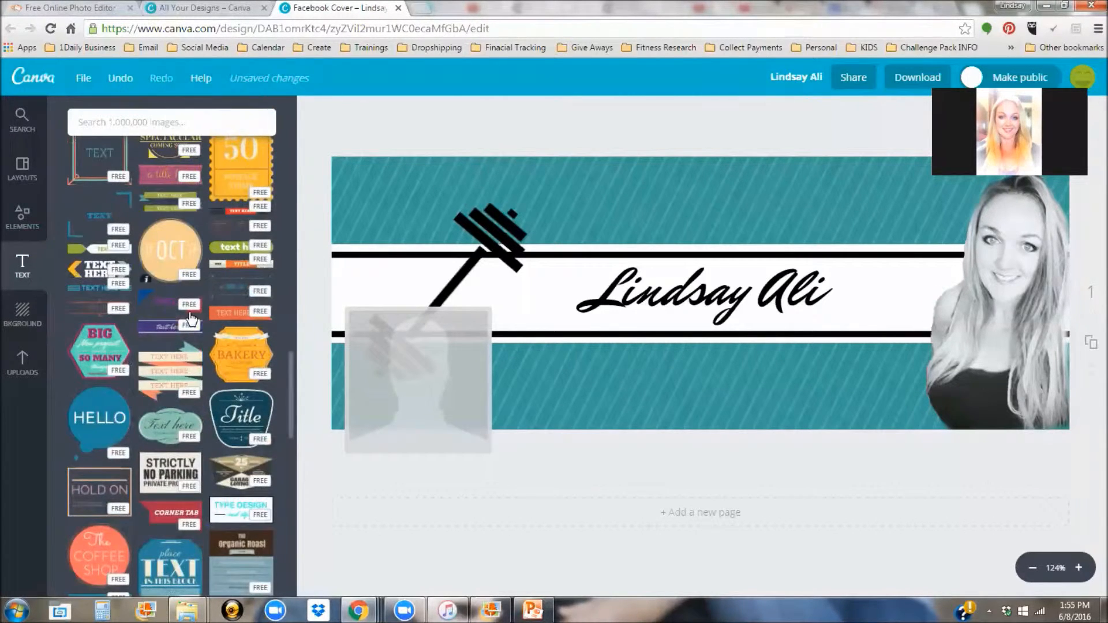
scroll(191, 319, "down", 8)
scroll(186, 327, "down", 6)
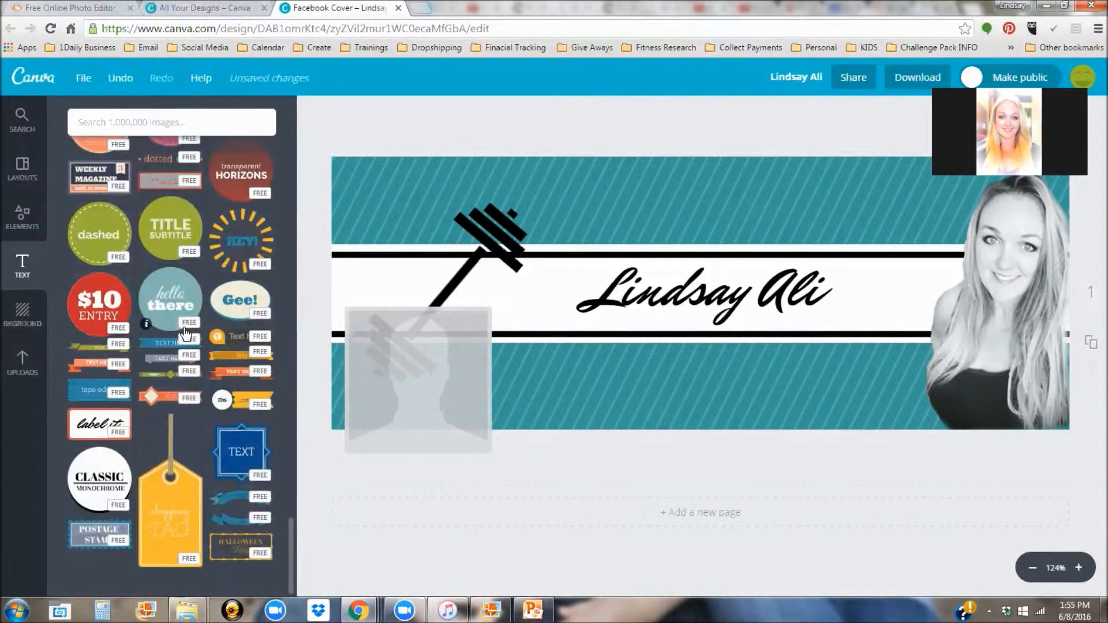
scroll(124, 237, "up", 5)
scroll(124, 237, "up", 8)
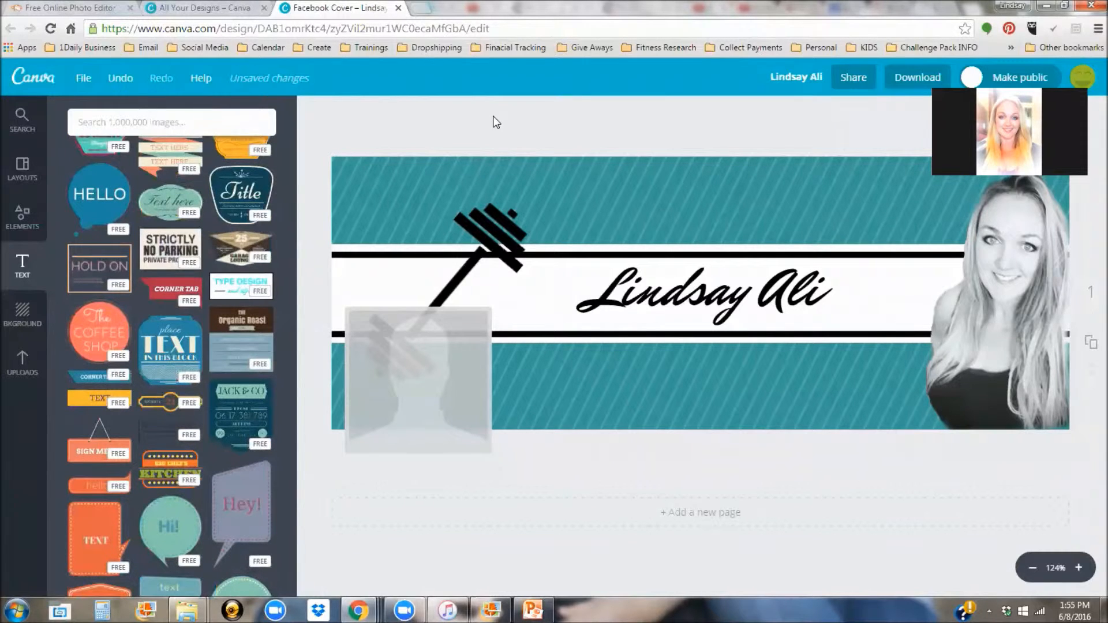